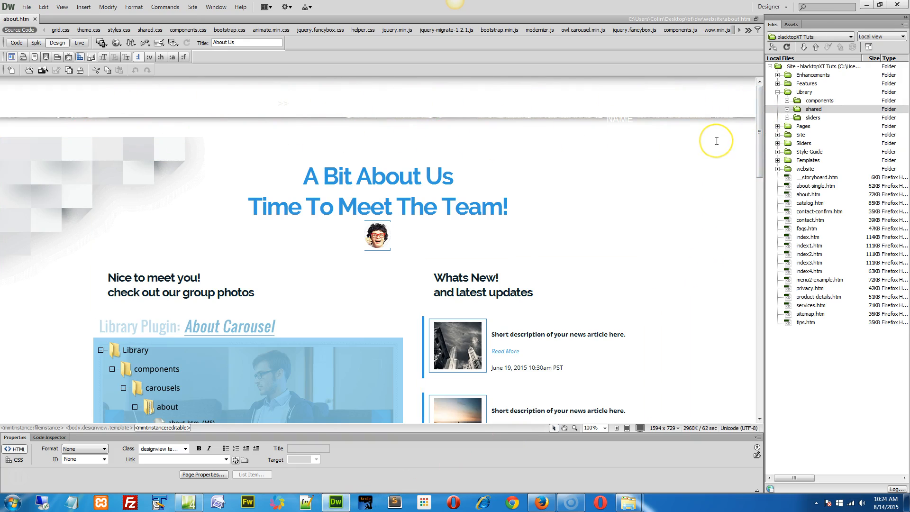
# - Expand the Library's shared folder and examine the about.htm page down to its footer
pyautogui.click(788, 110)
pyautogui.click(787, 110)
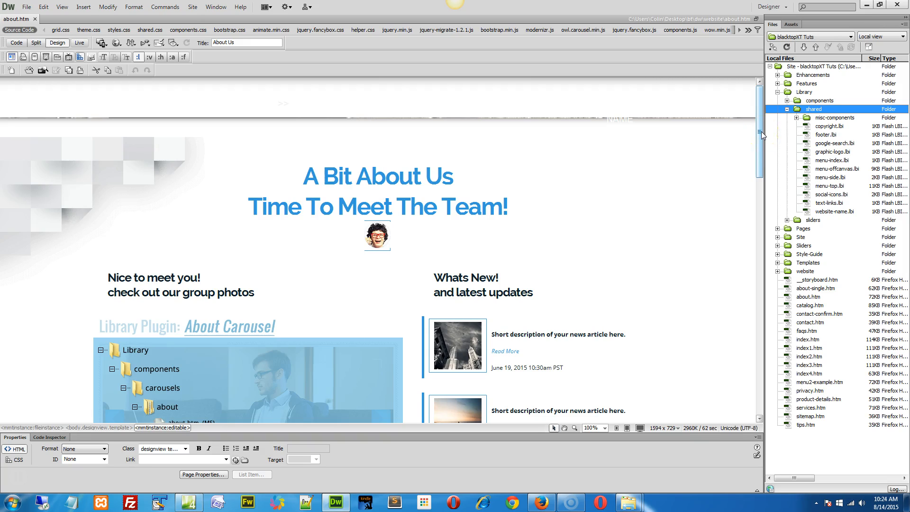
pyautogui.moveTo(762, 132); pyautogui.dragTo(757, 384)
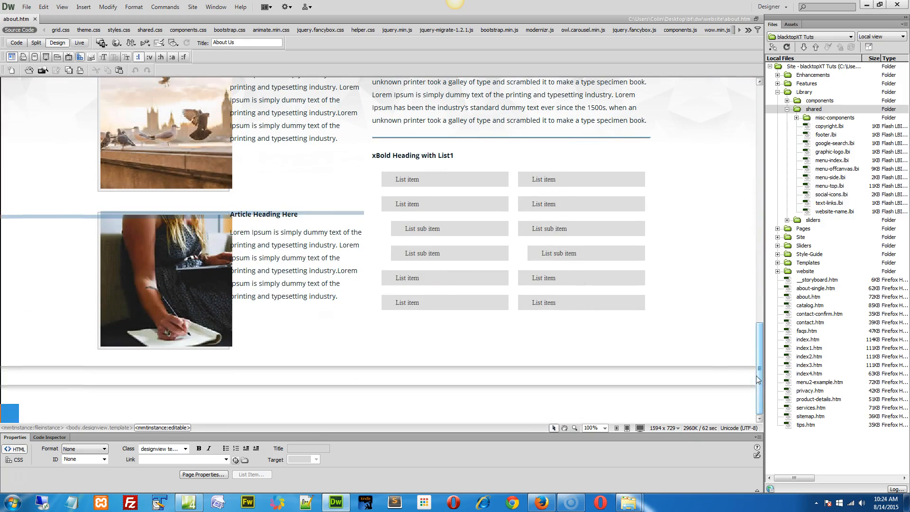
# - Switch to Firefox to view the rendered about-single.htm page and its header, and return to Dreamweaver
pyautogui.click(544, 501)
pyautogui.click(149, 21)
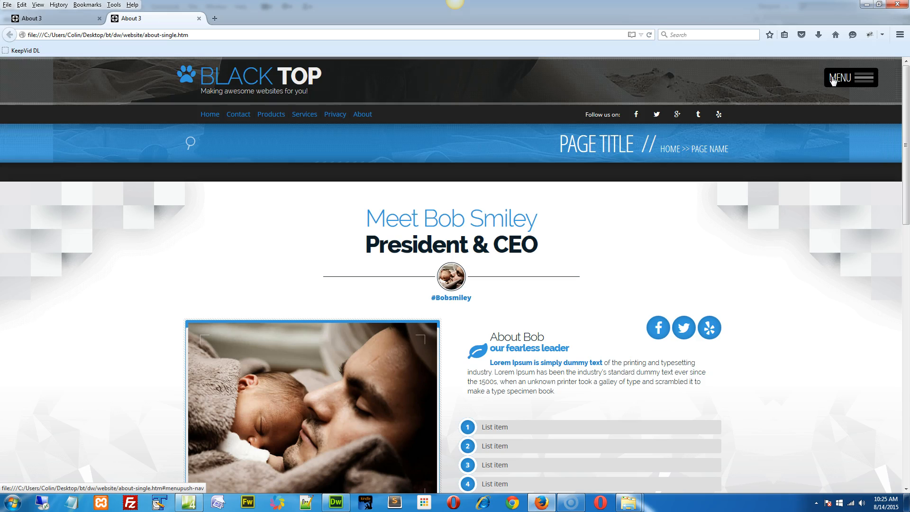
pyautogui.click(336, 502)
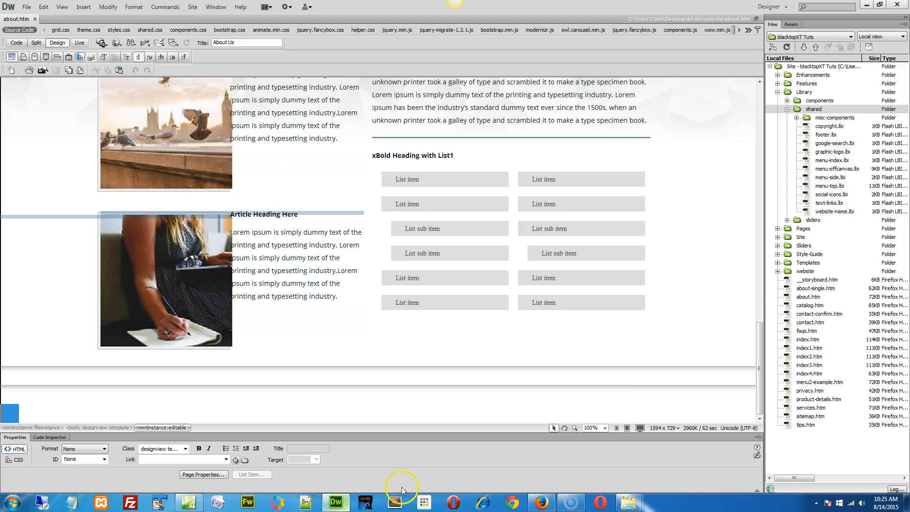
# - Look through the shared library items website-name.lbi, text-links.lbi, social-icons.lbi and menu-offcanvas.lbi, and return to the beginning of about.htm
pyautogui.click(805, 92)
pyautogui.click(814, 109)
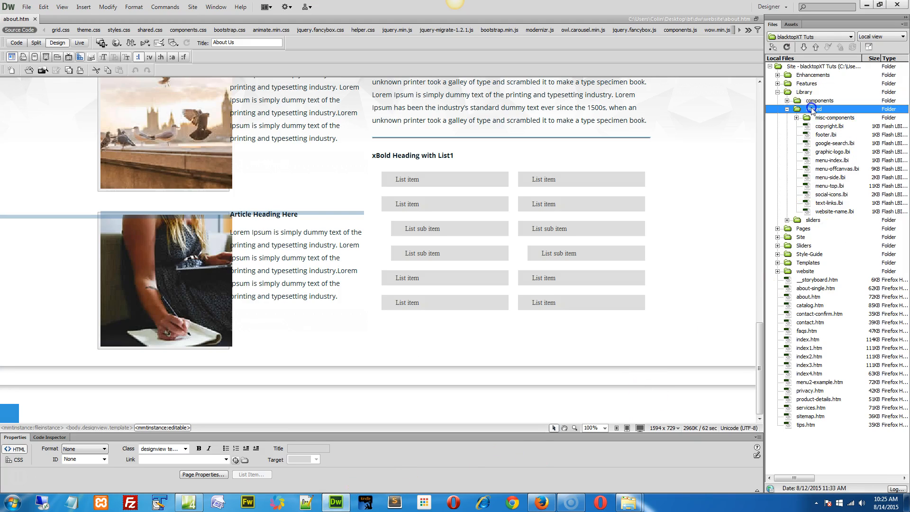
pyautogui.click(825, 213)
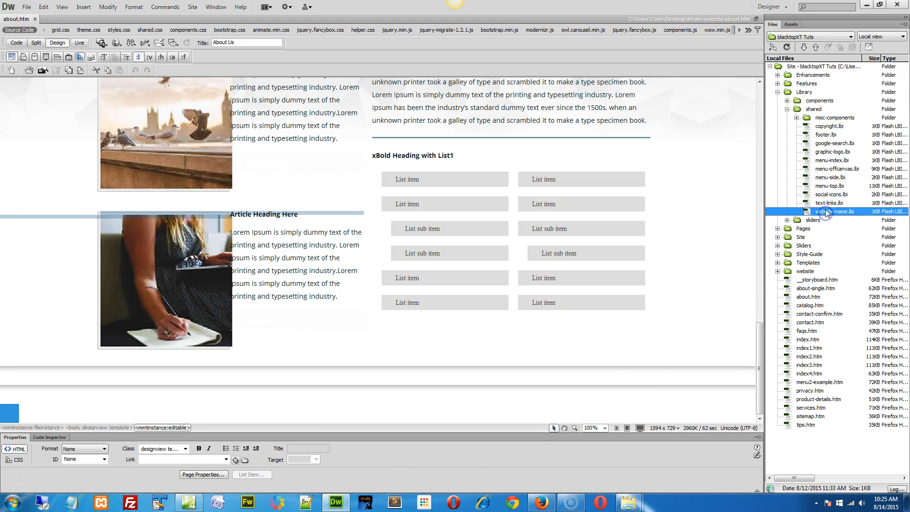
pyautogui.click(825, 203)
pyautogui.click(826, 195)
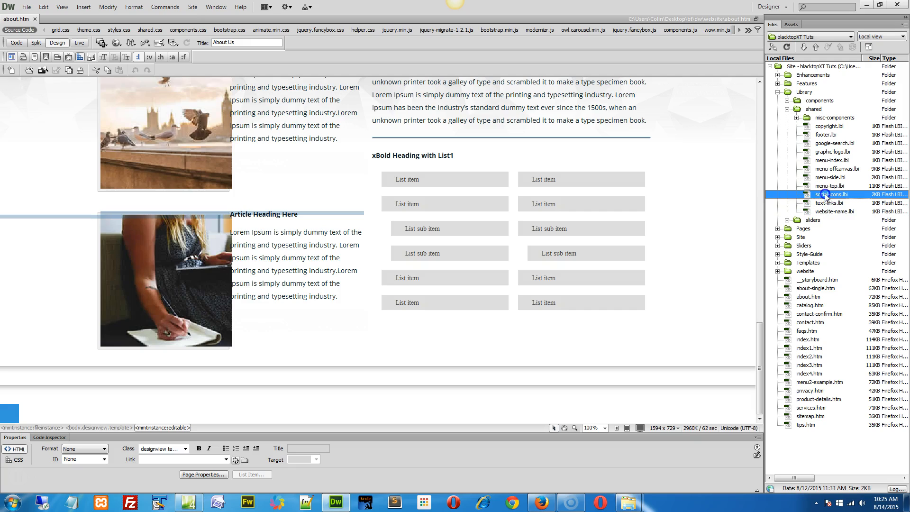
pyautogui.click(850, 169)
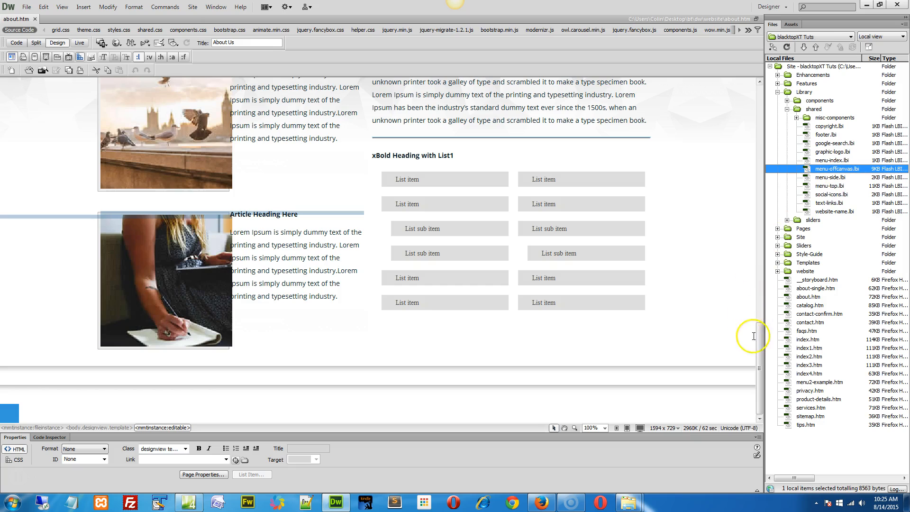
pyautogui.moveTo(760, 335); pyautogui.dragTo(764, 93)
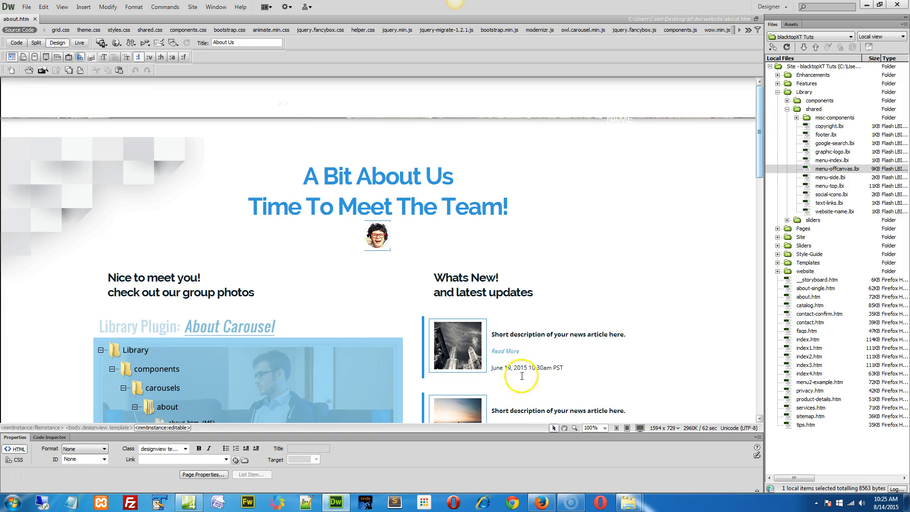
# - Switch to Firefox to read the list of tips on tips.htm, and return to Dreamweaver
pyautogui.click(542, 503)
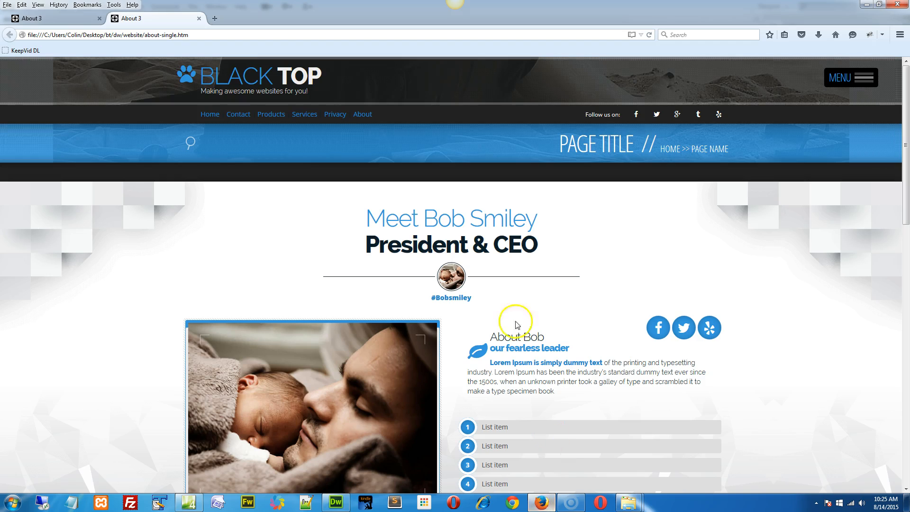
pyautogui.click(59, 19)
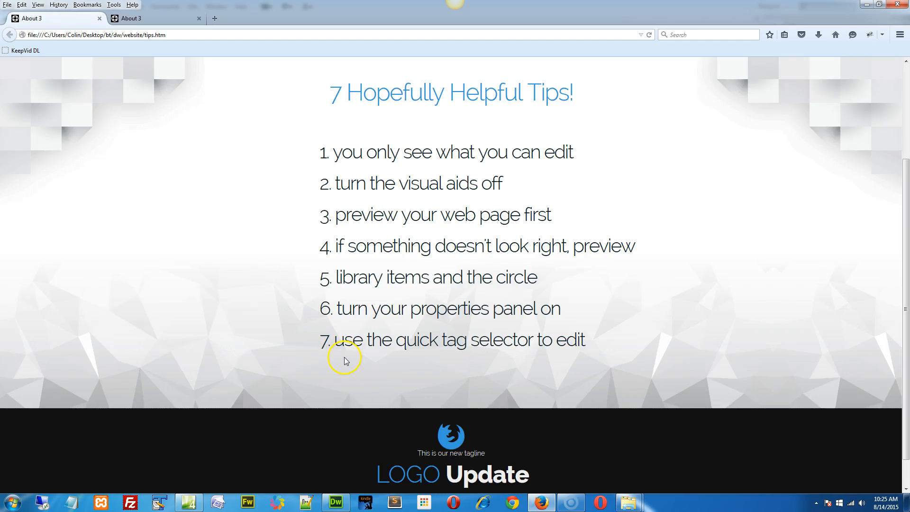
pyautogui.click(336, 503)
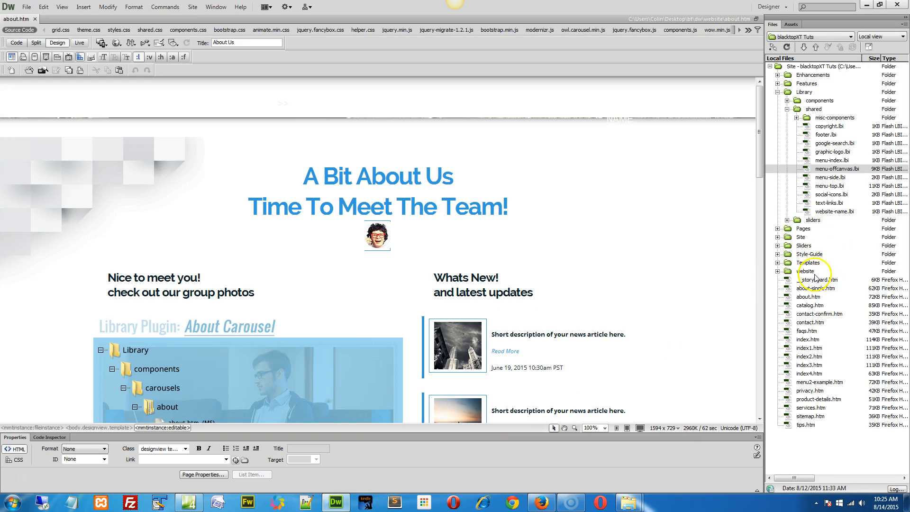
# - Collapse the Library folder and open about-single.htm from the site files
pyautogui.click(777, 92)
pyautogui.doubleClick(805, 160)
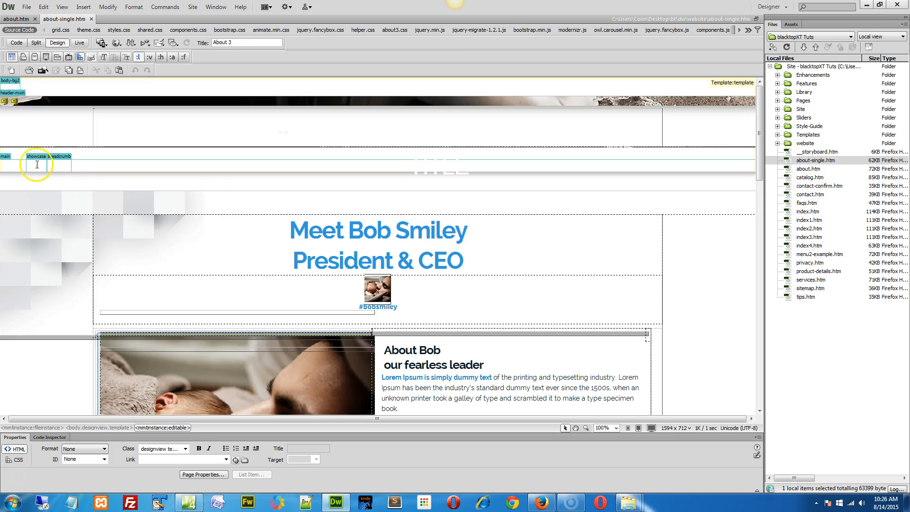
# - Hide all visual aids in the design view of about-single.htm
pyautogui.click(257, 185)
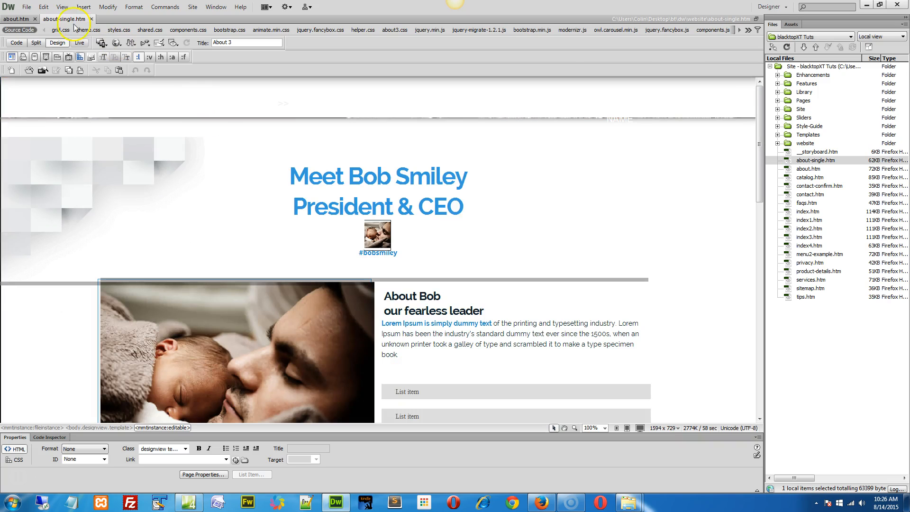
pyautogui.click(62, 8)
pyautogui.moveTo(138, 200)
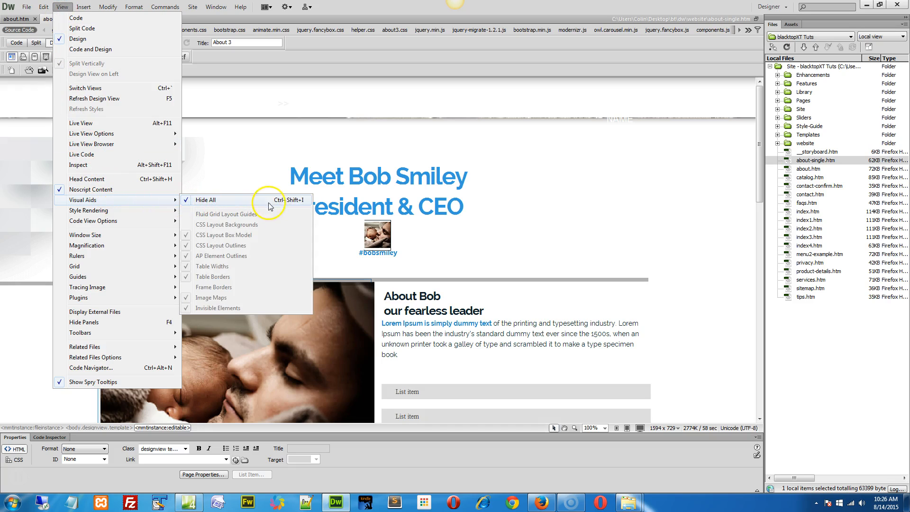
pyautogui.click(302, 201)
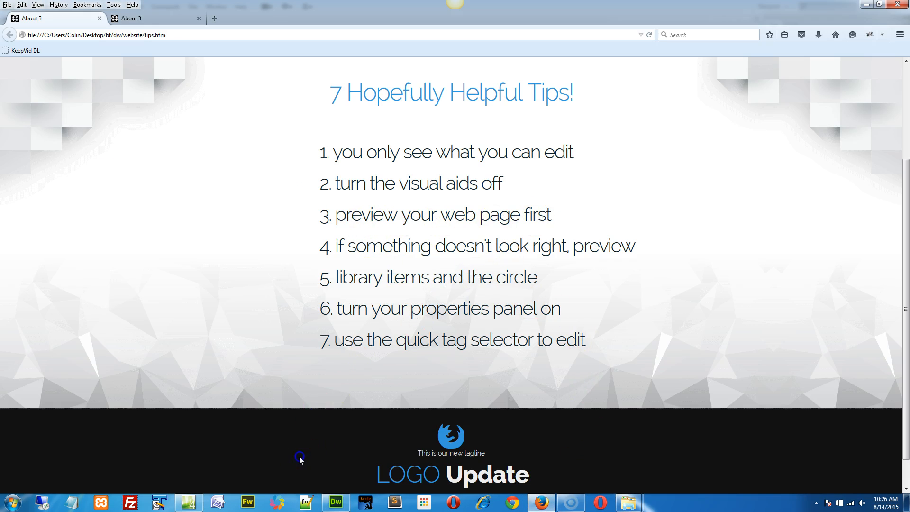
# - Return to Dreamweaver and preview index.htm from the site files in Firefox
pyautogui.click(337, 503)
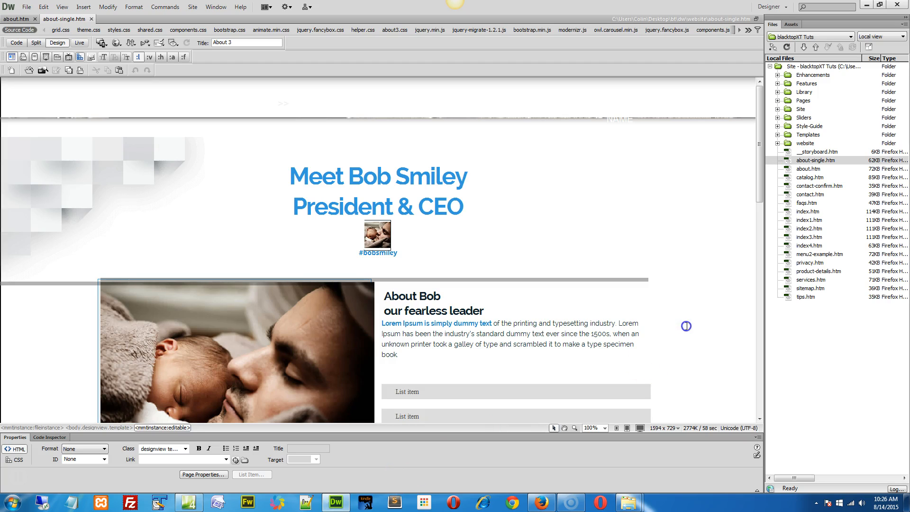
pyautogui.click(780, 240)
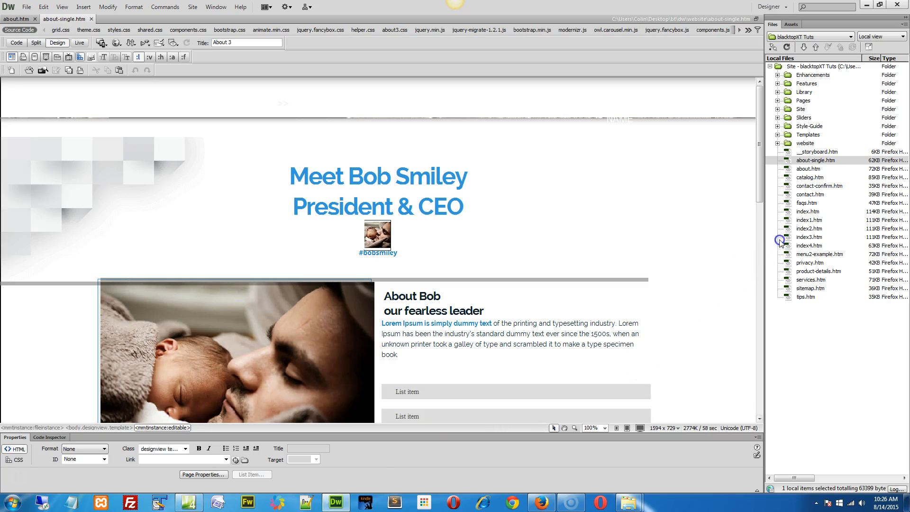
pyautogui.click(807, 211)
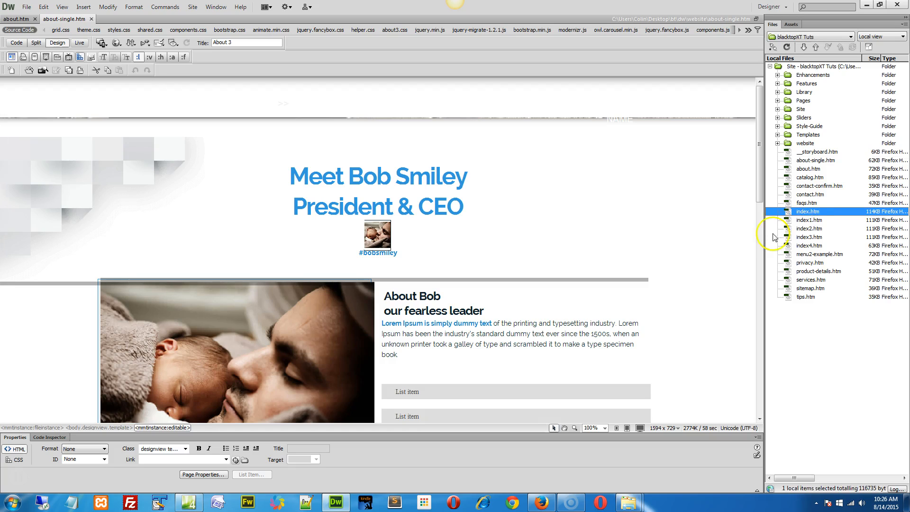
pyautogui.rightClick(805, 221)
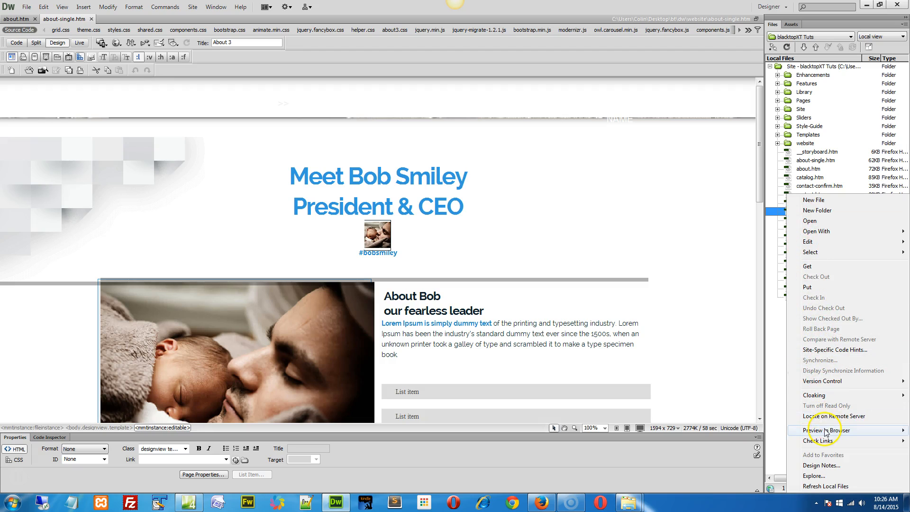
pyautogui.moveTo(796, 431)
pyautogui.click(675, 441)
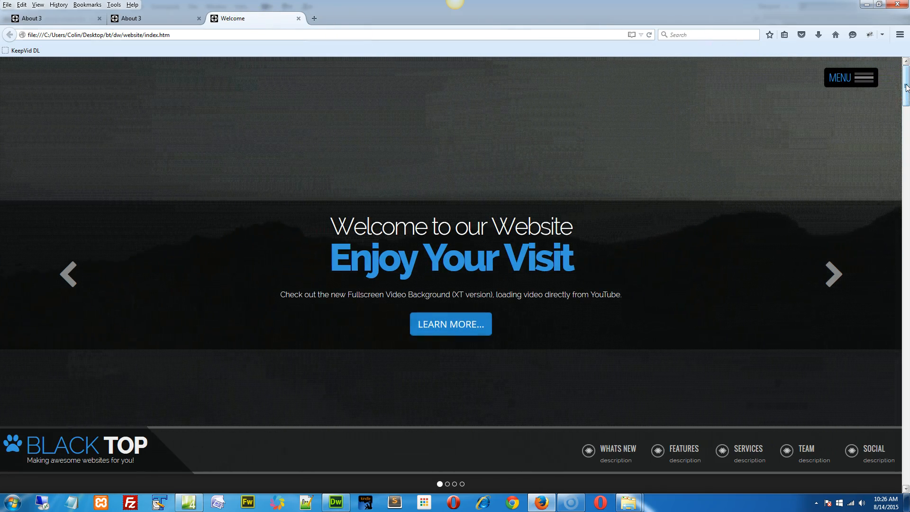
# - Examine the Great New Features section of index.htm in Firefox, reloading the page, and return to Dreamweaver
pyautogui.moveTo(906, 87); pyautogui.dragTo(904, 222)
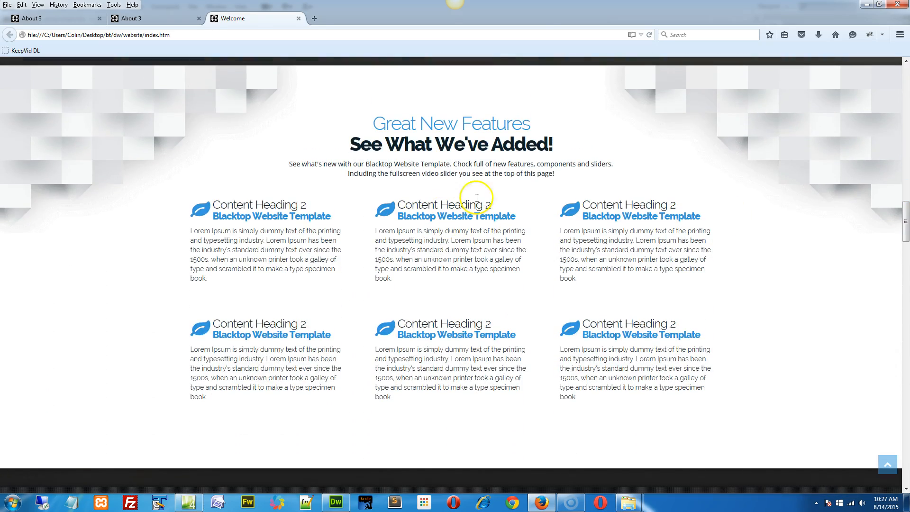
pyautogui.click(648, 34)
pyautogui.click(336, 502)
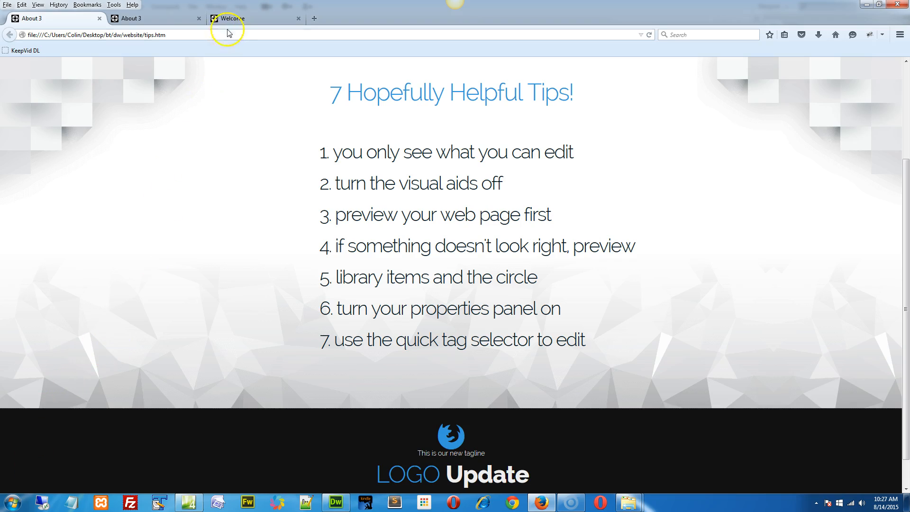
pyautogui.click(245, 21)
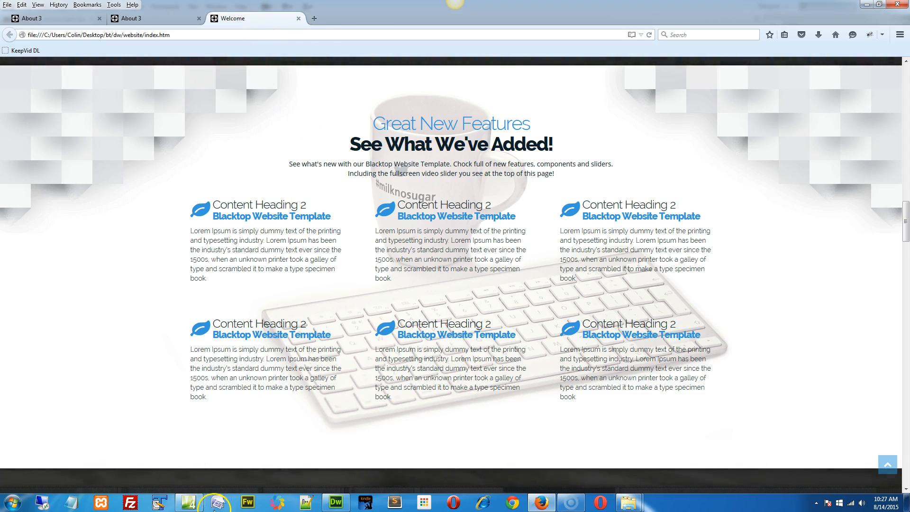
pyautogui.click(336, 502)
# - Examine the design view of about-single.htm from the profile section through the Projects Carousel plugin to the short bio
pyautogui.moveTo(758, 137); pyautogui.dragTo(760, 189)
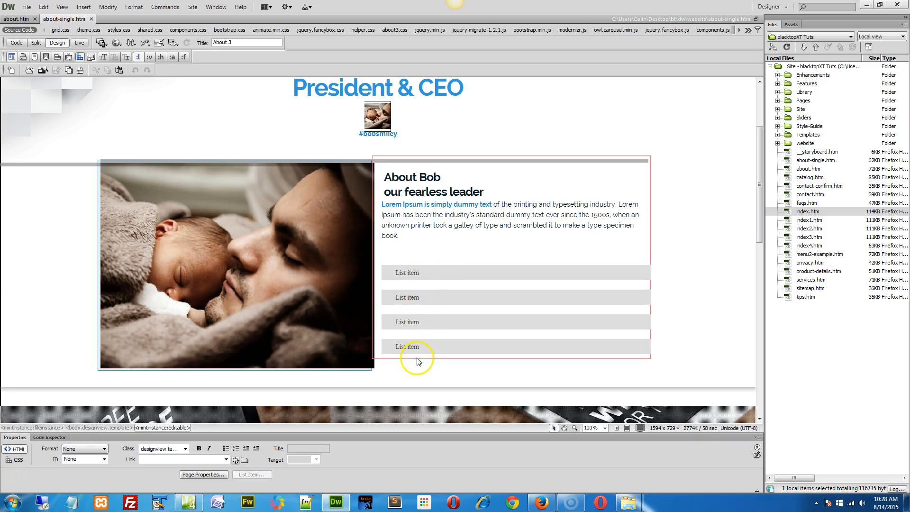
pyautogui.scroll(-2, 73, 269)
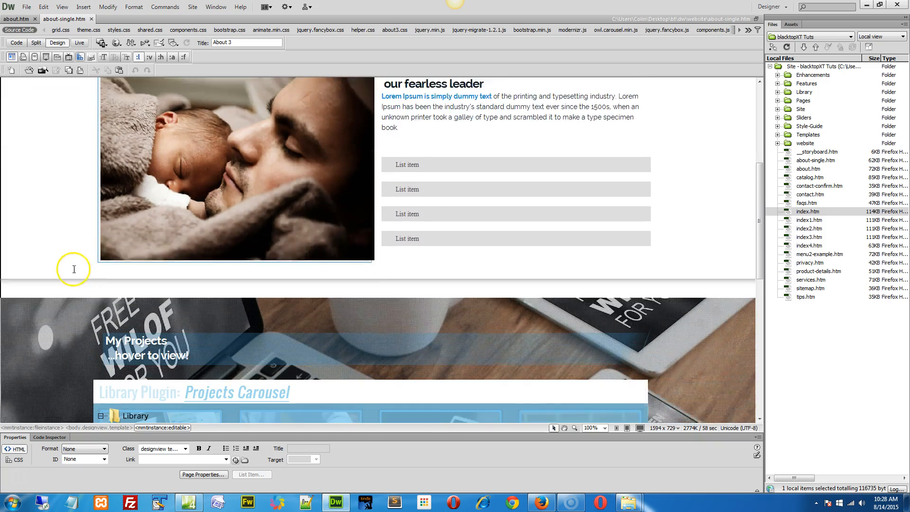
pyautogui.scroll(-7, 74, 269)
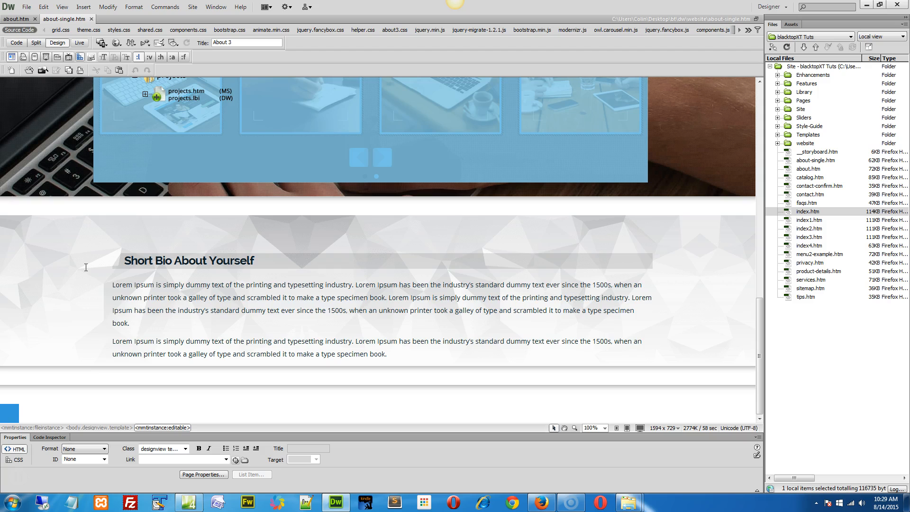
pyautogui.scroll(8, 240, 290)
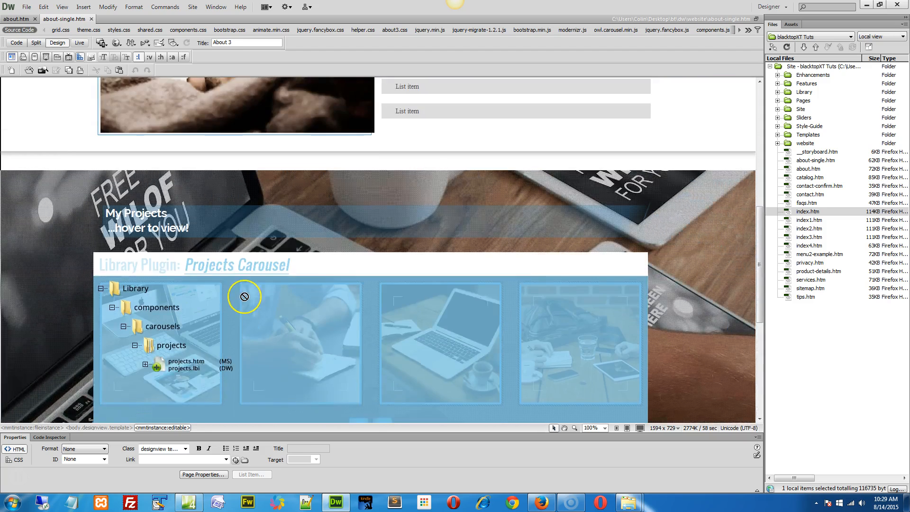
pyautogui.scroll(2, 245, 297)
pyautogui.scroll(2, 245, 296)
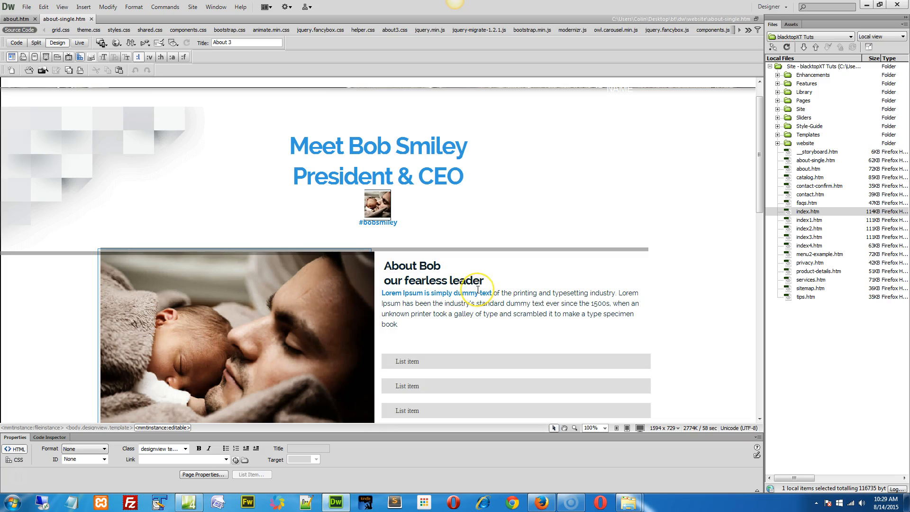
pyautogui.scroll(-2, 477, 291)
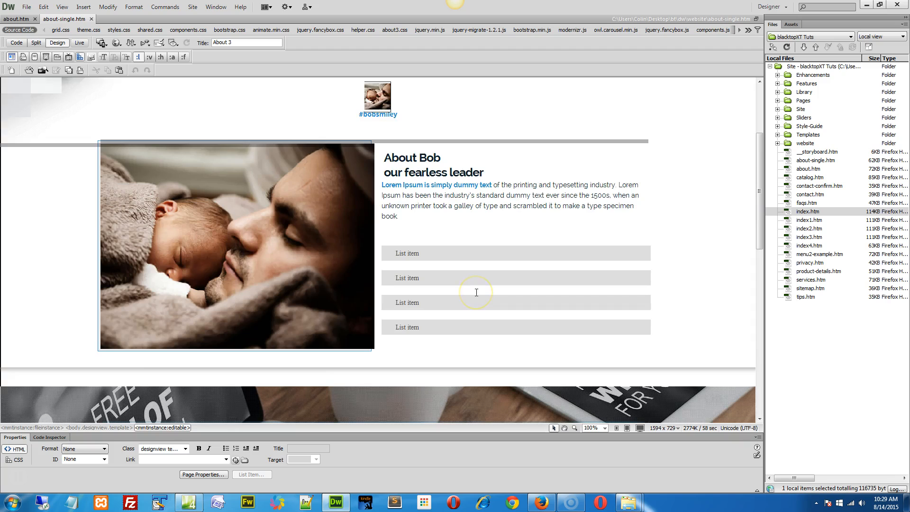
pyautogui.scroll(-3, 477, 293)
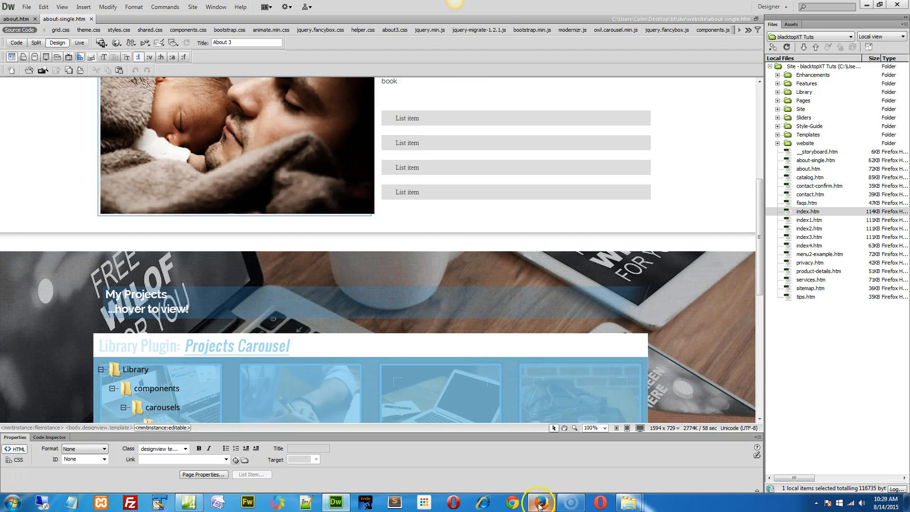
pyautogui.scroll(2, 555, 393)
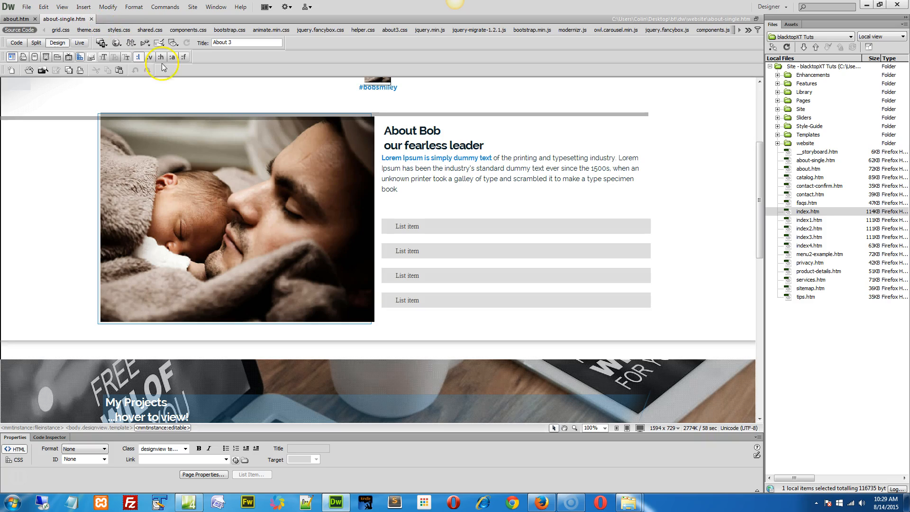
# - Preview about-single.htm in Firefox to check how its profile section and numbered list render, and return to Dreamweaver
pyautogui.press('F12')
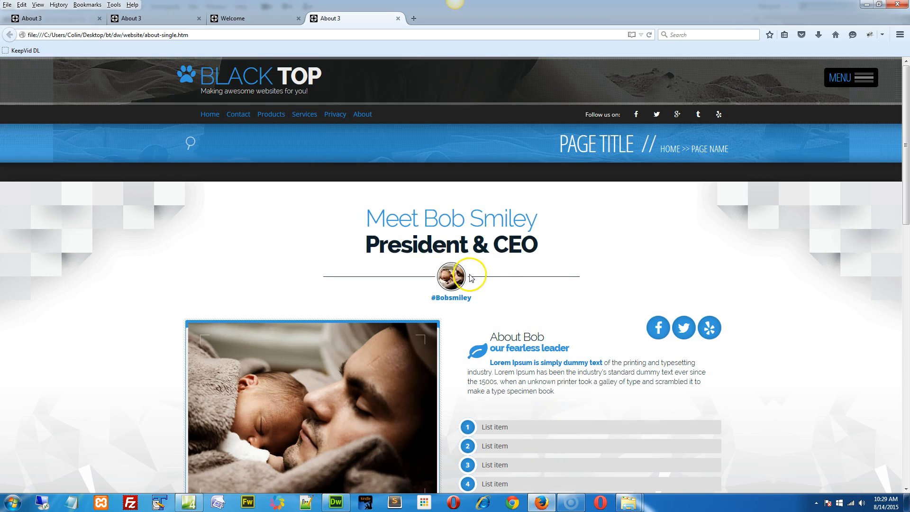
pyautogui.scroll(-3, 521, 303)
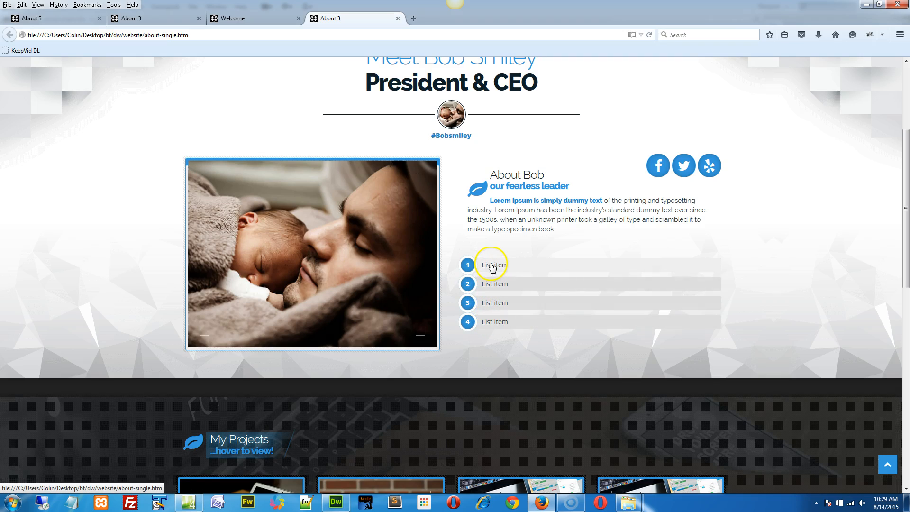
pyautogui.click(336, 502)
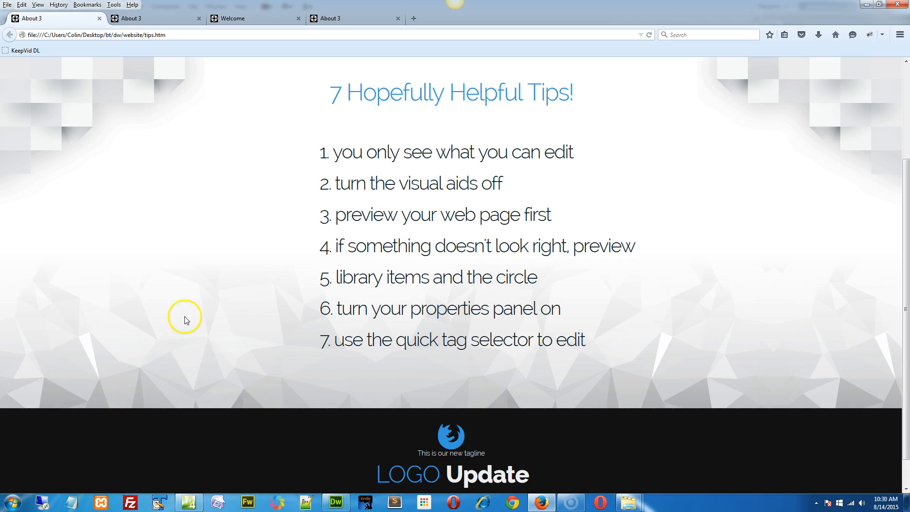
# - Return to Dreamweaver, view the Projects Carousel plugin in about-single.htm, and expand the Library folder with its shared items
pyautogui.click(335, 501)
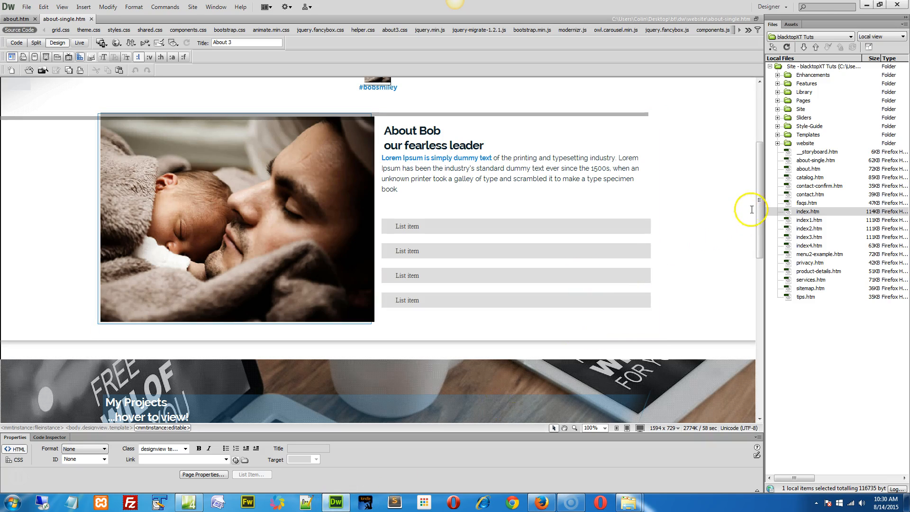
pyautogui.moveTo(761, 202); pyautogui.dragTo(764, 292)
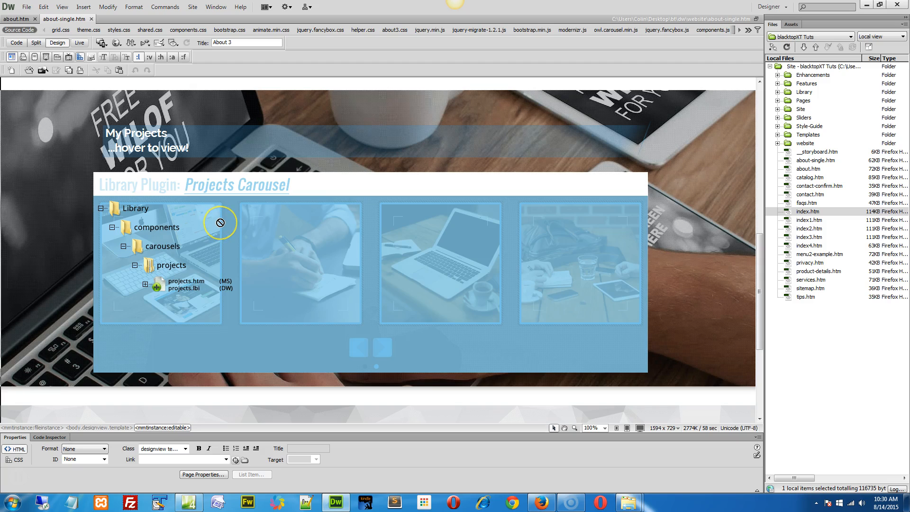
pyautogui.click(804, 92)
pyautogui.click(778, 92)
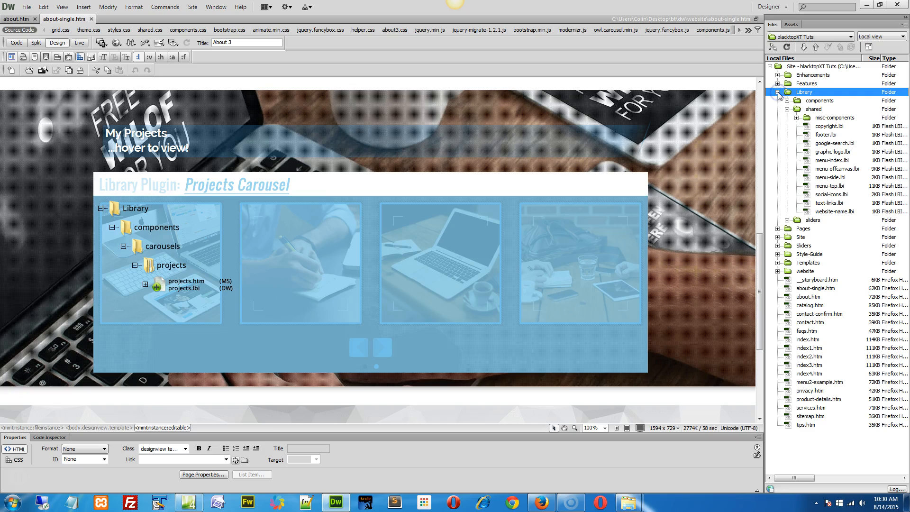
pyautogui.click(787, 109)
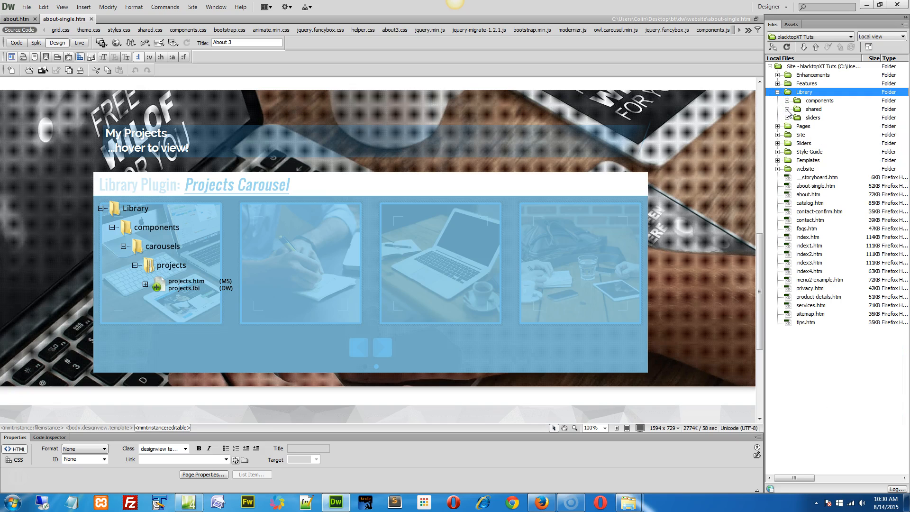
pyautogui.click(787, 110)
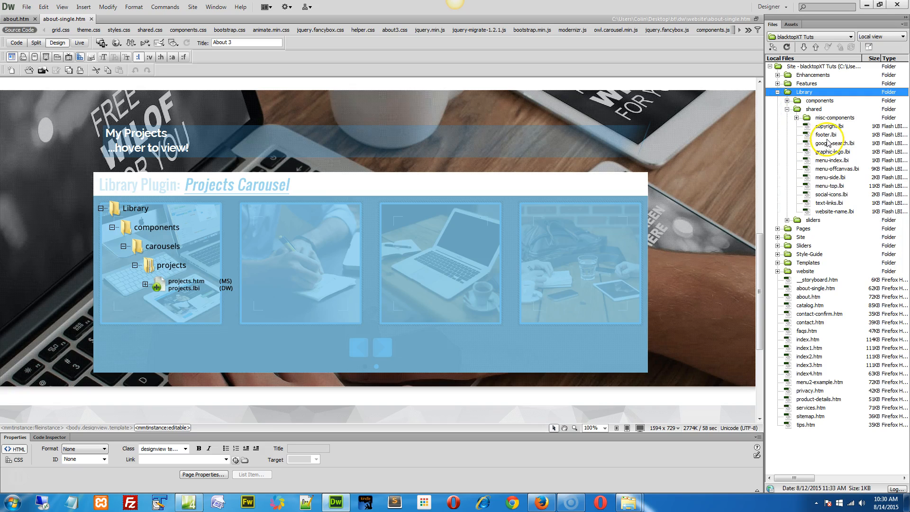
# - Examine the components, shared and sliders subfolders of the Library folder, leaving the shared library items listed
pyautogui.click(788, 110)
pyautogui.click(811, 101)
pyautogui.click(812, 108)
pyautogui.click(813, 119)
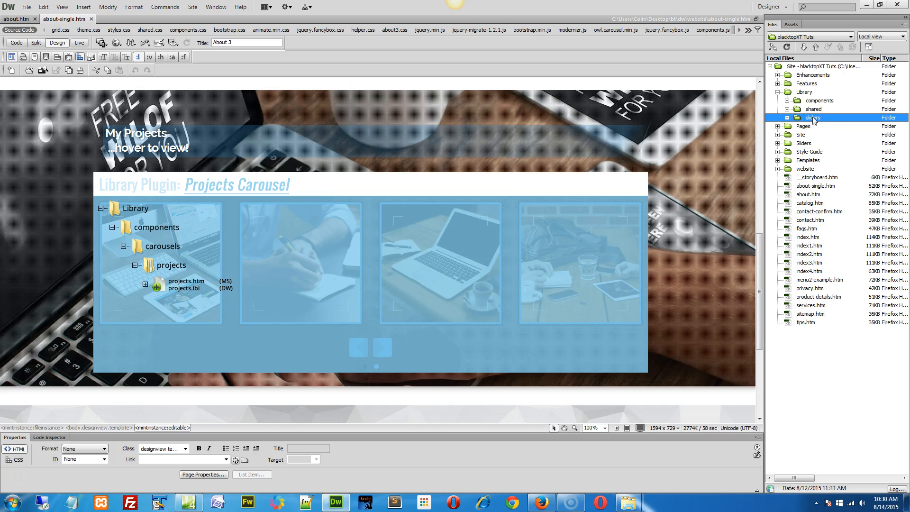
pyautogui.click(788, 109)
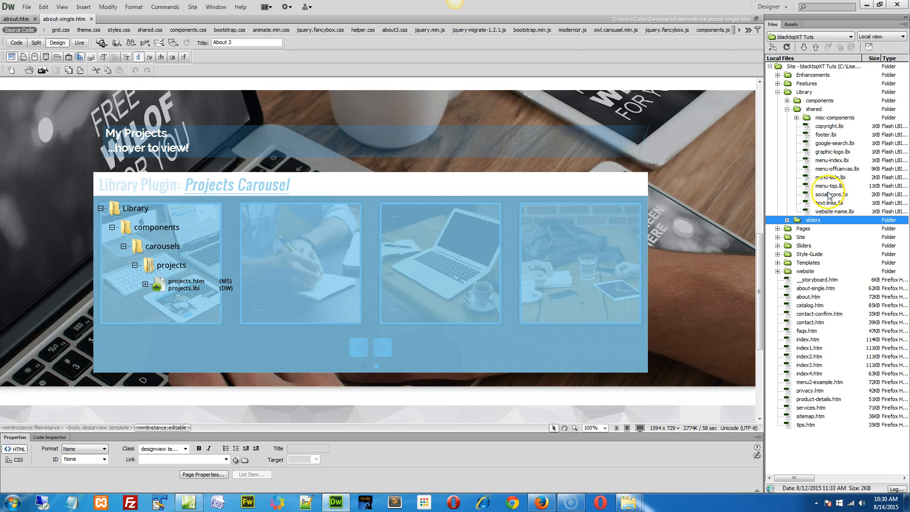
pyautogui.moveTo(823, 155); pyautogui.dragTo(311, 246)
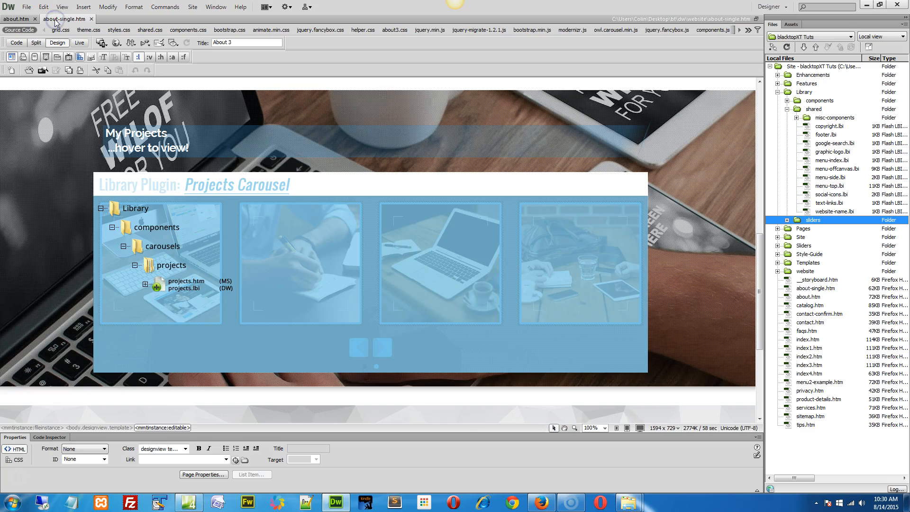
# - Switch to Firefox to check the My Projects carousel on the about-single.htm preview, and return to Dreamweaver
pyautogui.click(542, 503)
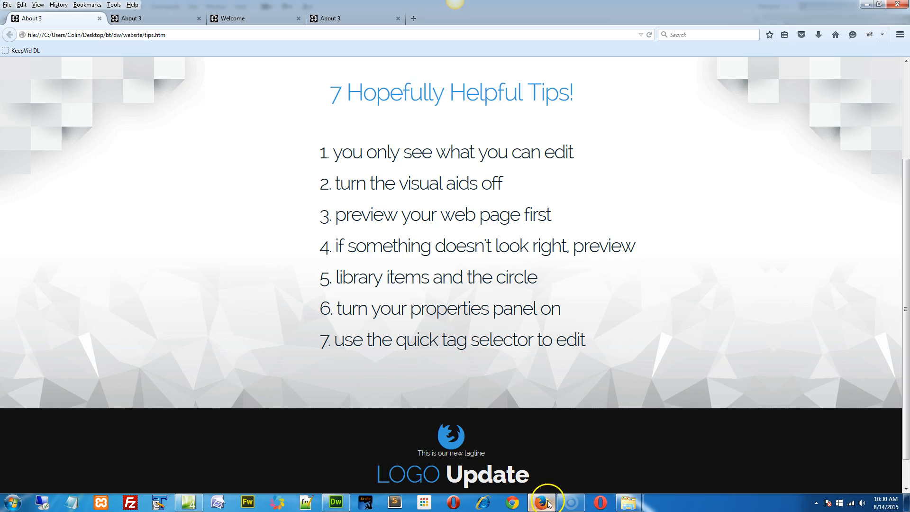
pyautogui.click(319, 25)
pyautogui.scroll(-6, 133, 282)
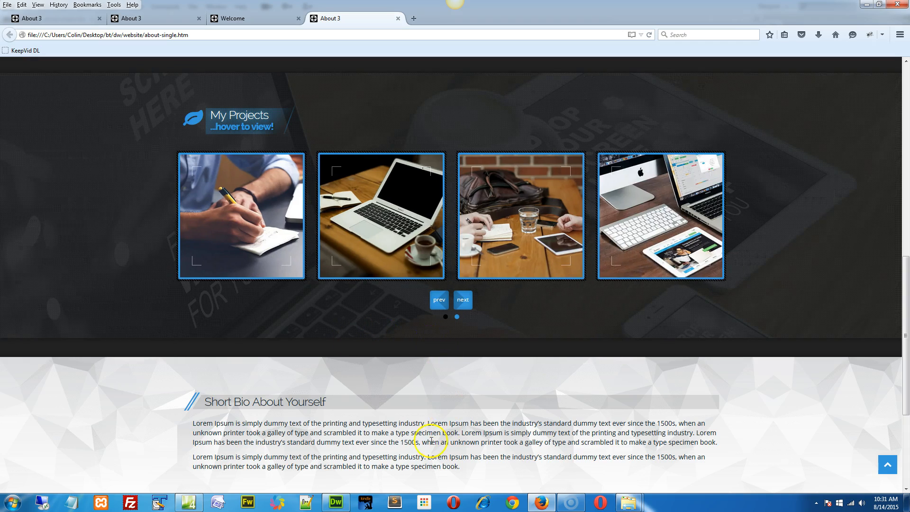
pyautogui.click(335, 503)
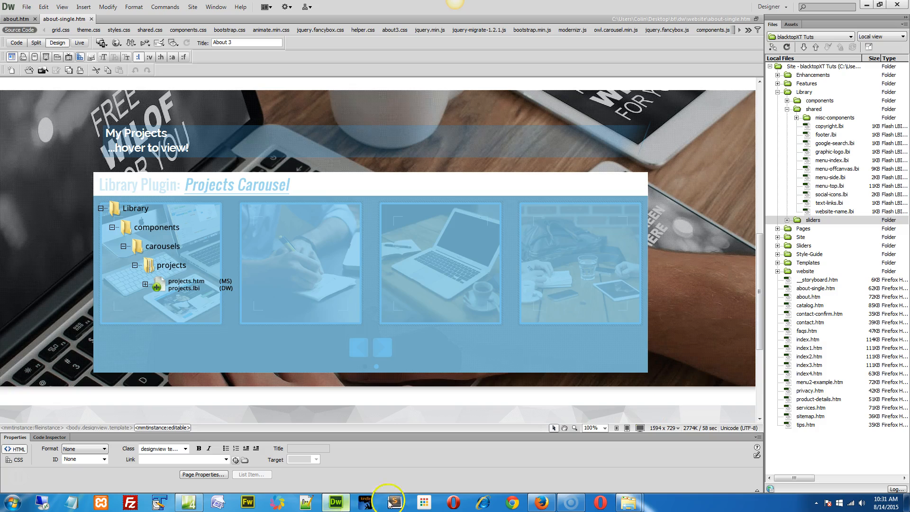
# - Select the Projects Carousel library item and open projects.lbi from the Library folder's components, carousels, projects path
pyautogui.click(313, 235)
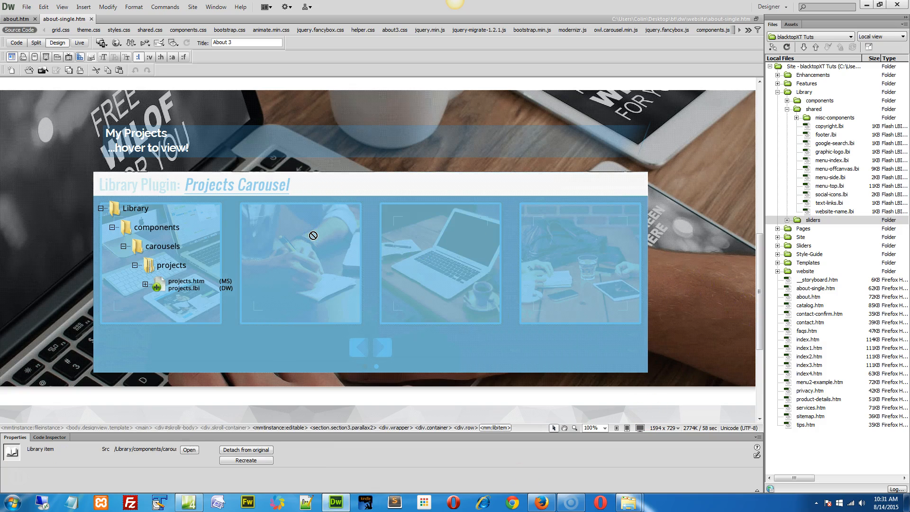
pyautogui.moveTo(313, 236); pyautogui.dragTo(195, 296)
pyautogui.click(787, 110)
pyautogui.click(787, 100)
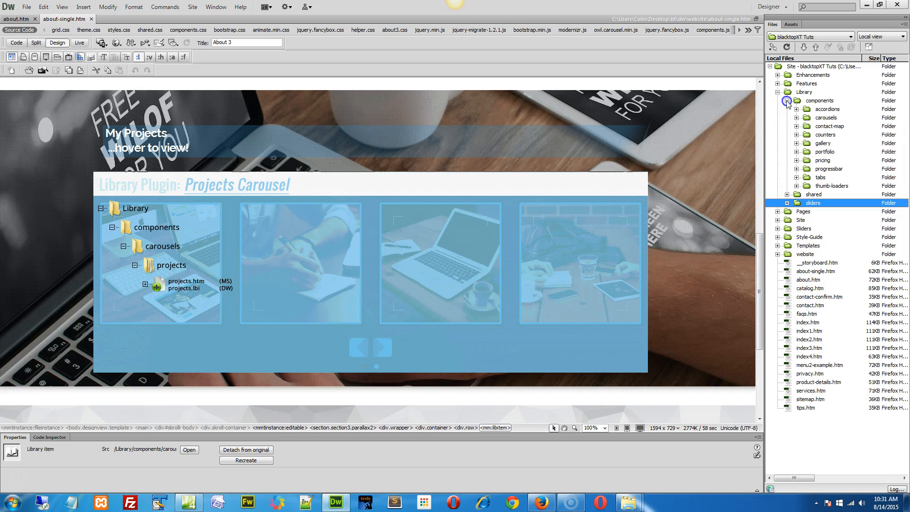
pyautogui.click(797, 117)
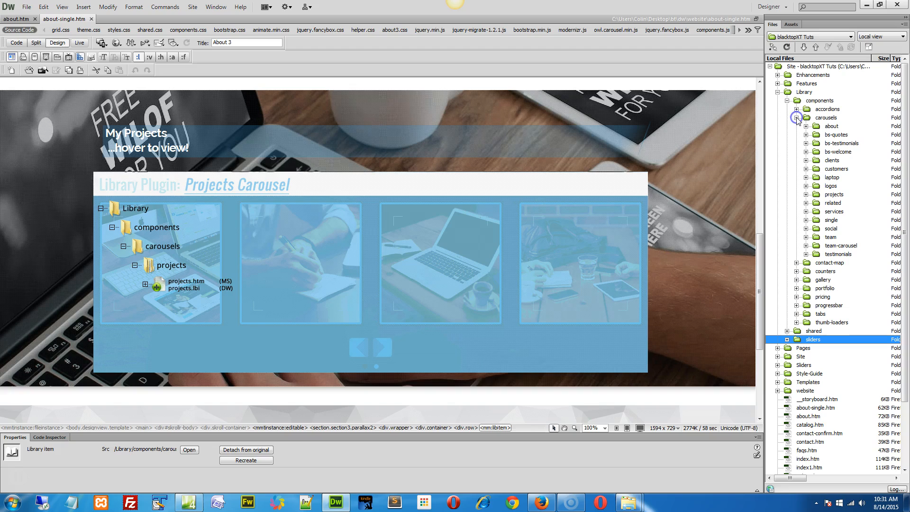
pyautogui.click(806, 194)
pyautogui.click(854, 213)
pyautogui.doubleClick(853, 213)
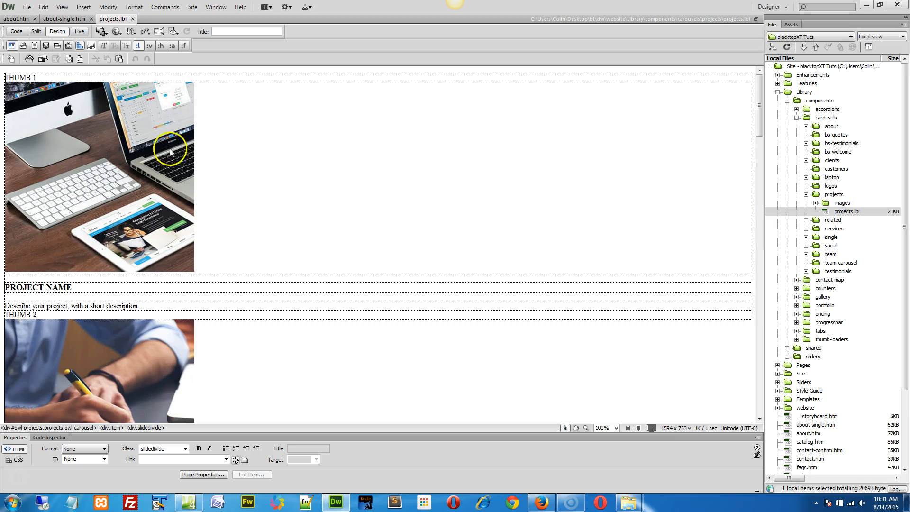
# - Look through the thumbnails in projects.lbi, replace the THUMB 1 image with projects-3.jpg, and select the word "project" in its description
pyautogui.scroll(-3, 129, 208)
pyautogui.scroll(-10, 129, 206)
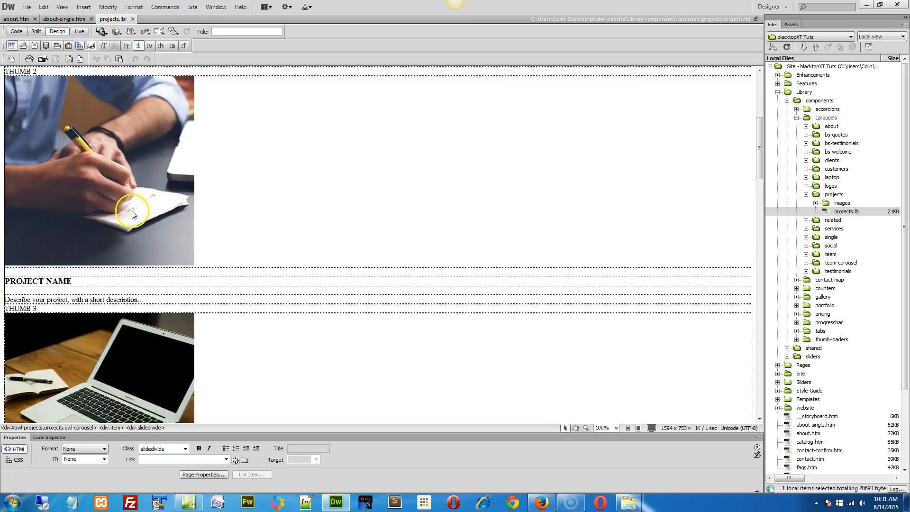
pyautogui.scroll(8, 136, 209)
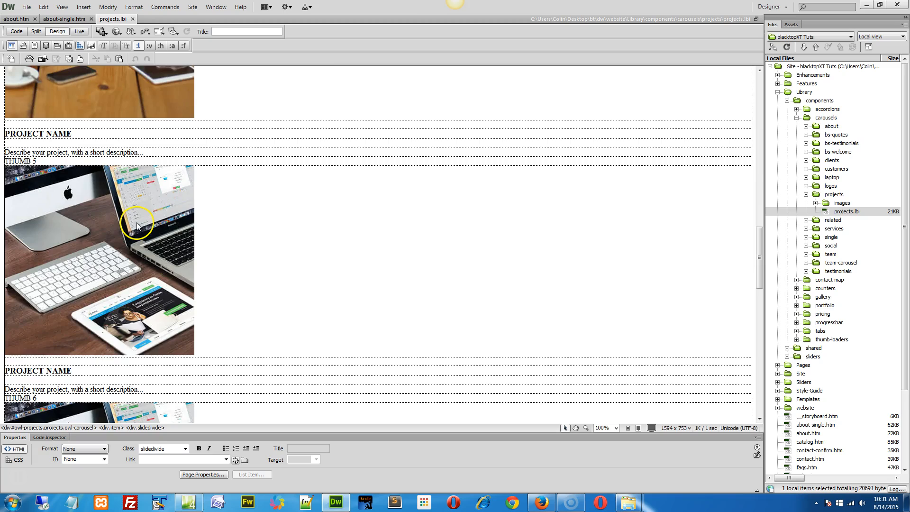
pyautogui.scroll(3, 133, 201)
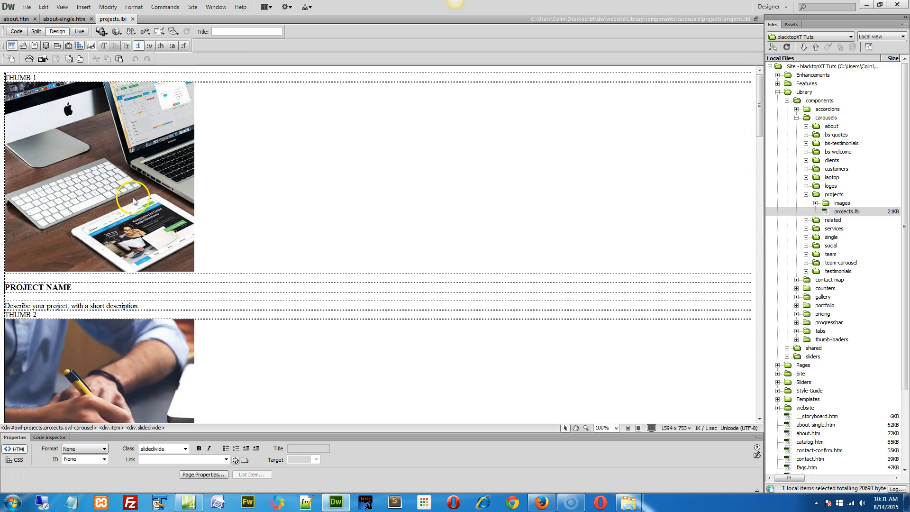
pyautogui.doubleClick(101, 146)
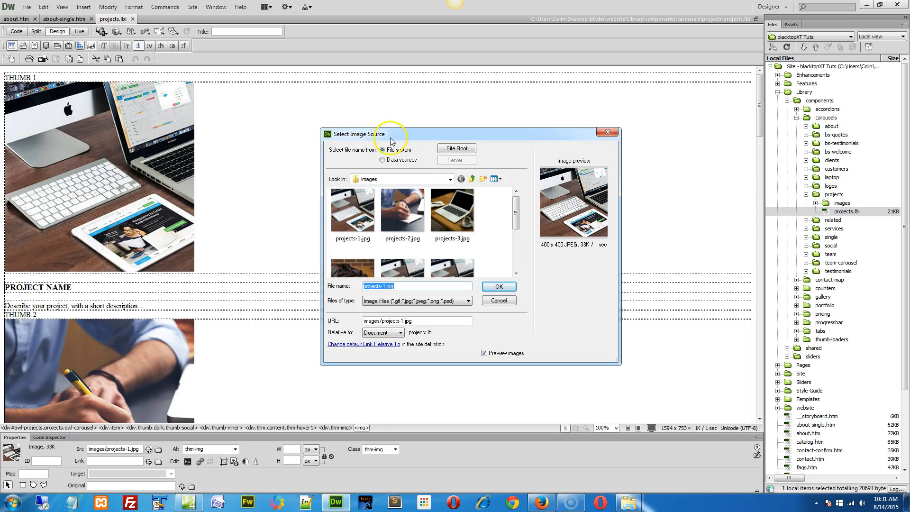
pyautogui.click(458, 212)
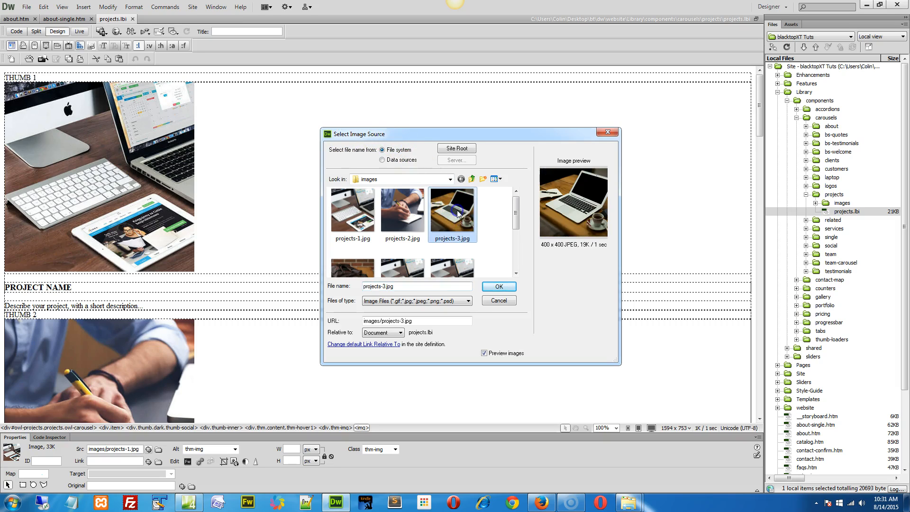
pyautogui.click(498, 287)
pyautogui.click(67, 287)
pyautogui.doubleClick(61, 306)
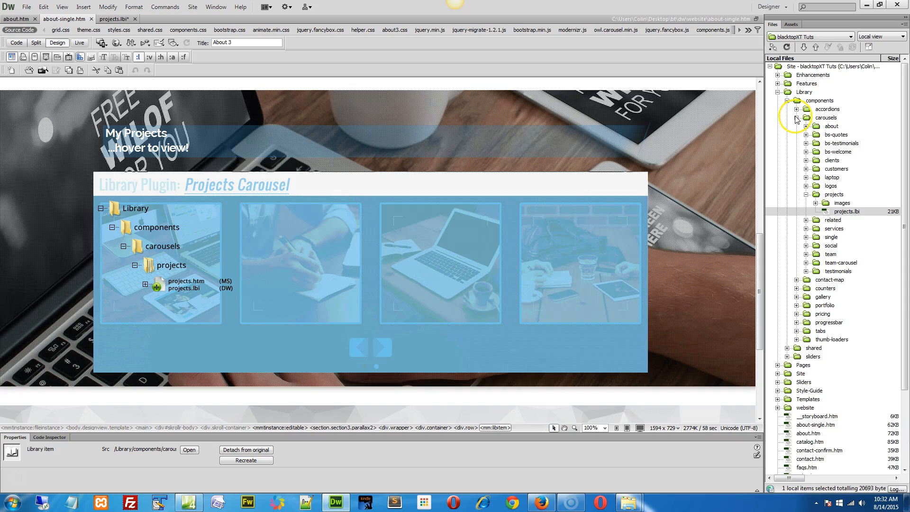
# - Collapse the Library folder in the site files and open the Projects Carousel's library item directly from about-single.htm
pyautogui.click(787, 100)
pyautogui.click(778, 92)
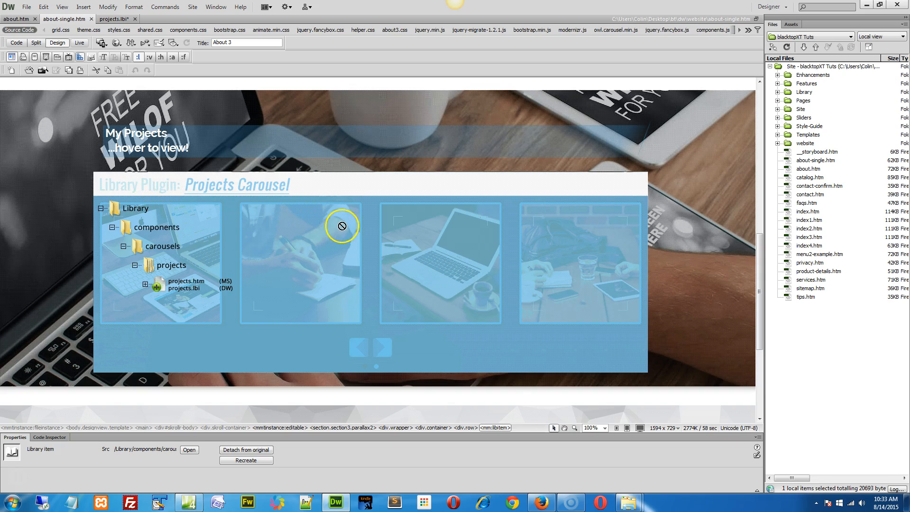
pyautogui.rightClick(329, 198)
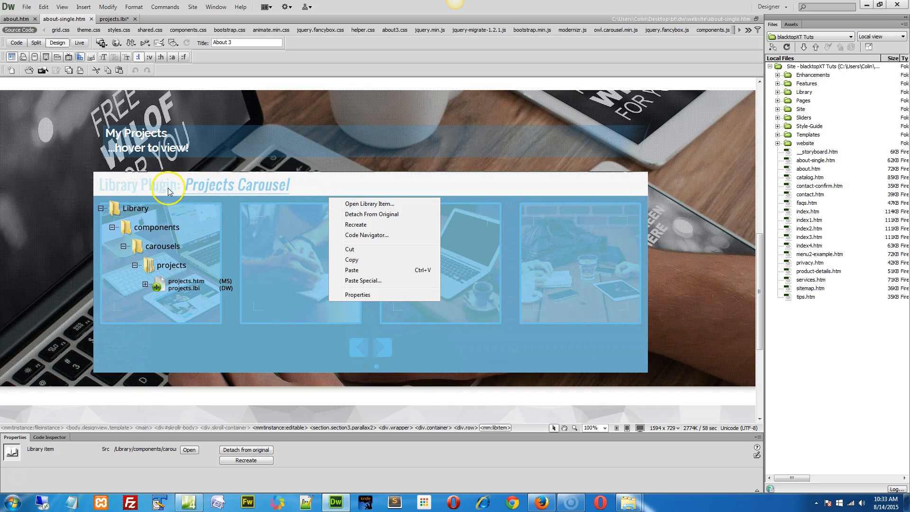
pyautogui.click(184, 184)
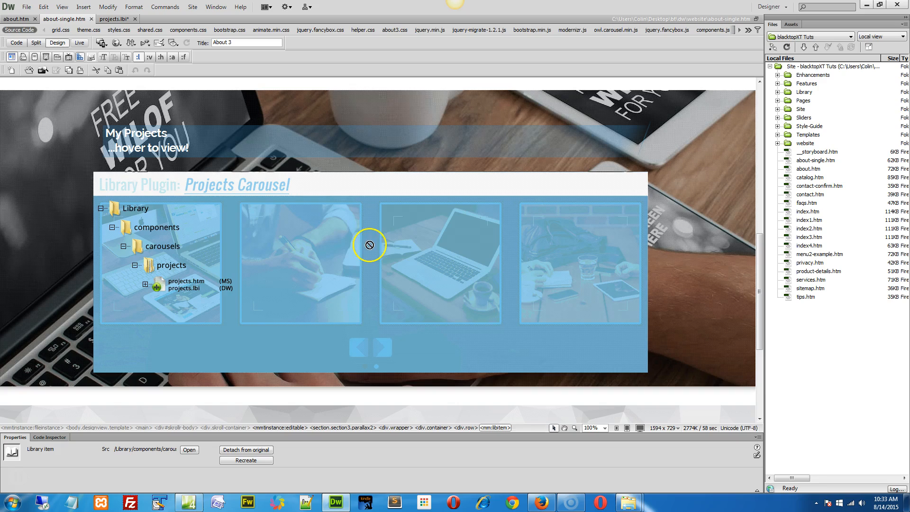
pyautogui.rightClick(349, 208)
pyautogui.click(397, 214)
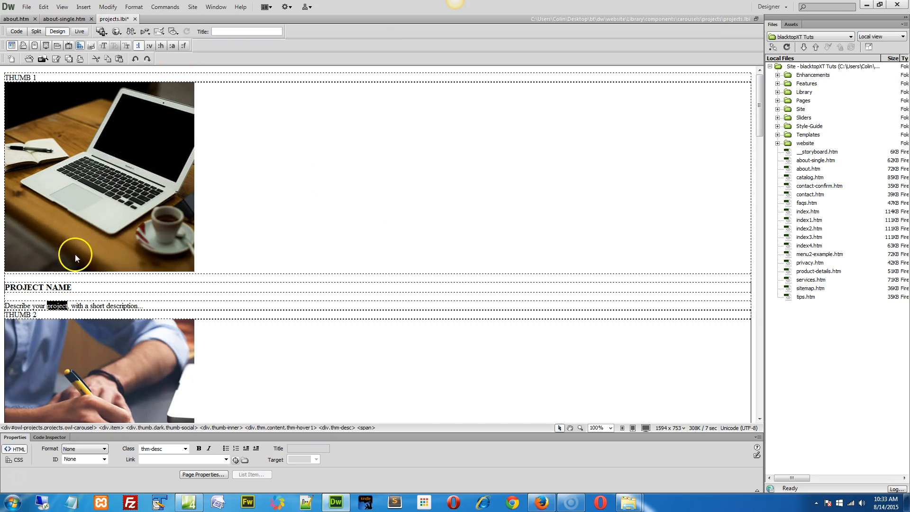
# - Look through the project thumbnails in projects.lbi and return to the THUMB 1 image
pyautogui.scroll(-7, 75, 254)
pyautogui.scroll(-6, 77, 256)
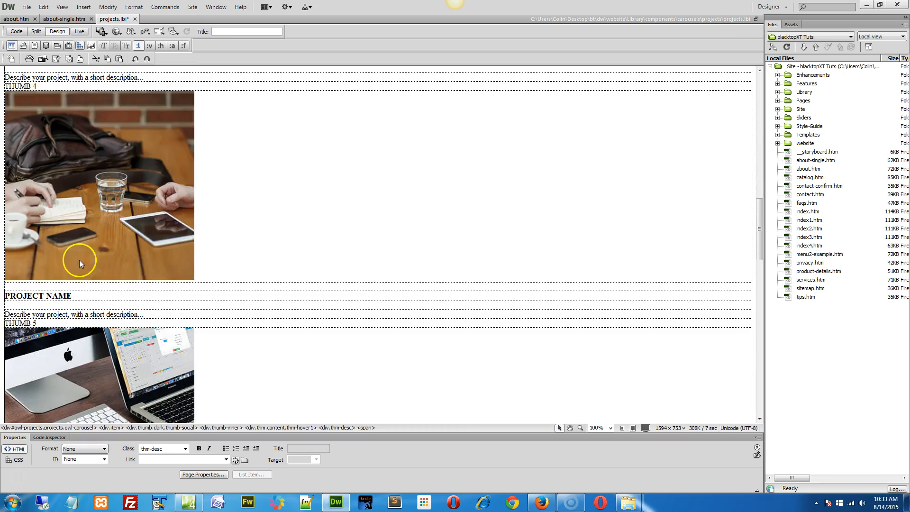
pyautogui.moveTo(761, 225); pyautogui.dragTo(761, 102)
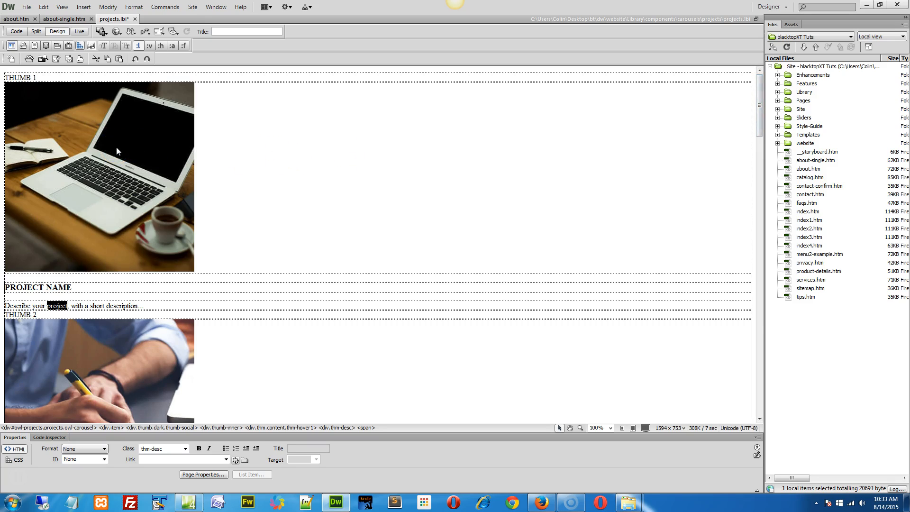
pyautogui.click(100, 151)
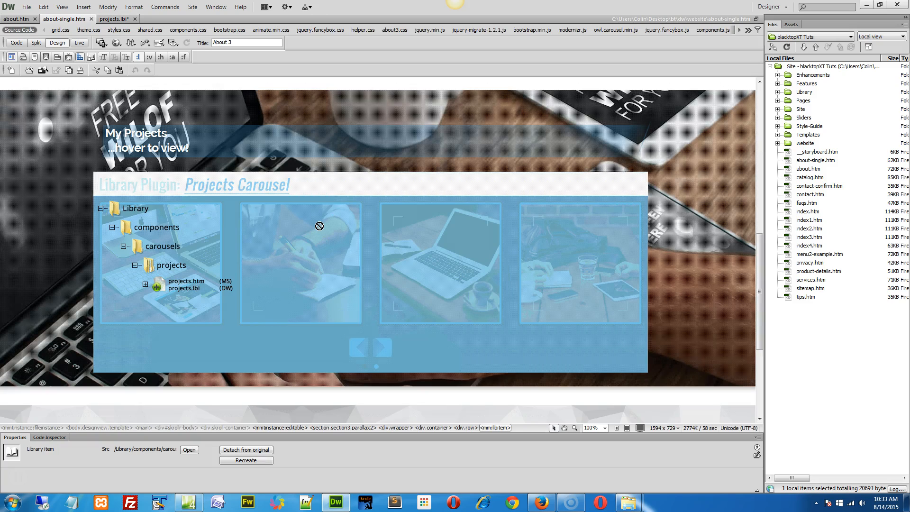
# - Look over the design view of about-single.htm around the Projects Carousel plugin
pyautogui.scroll(-4, 320, 226)
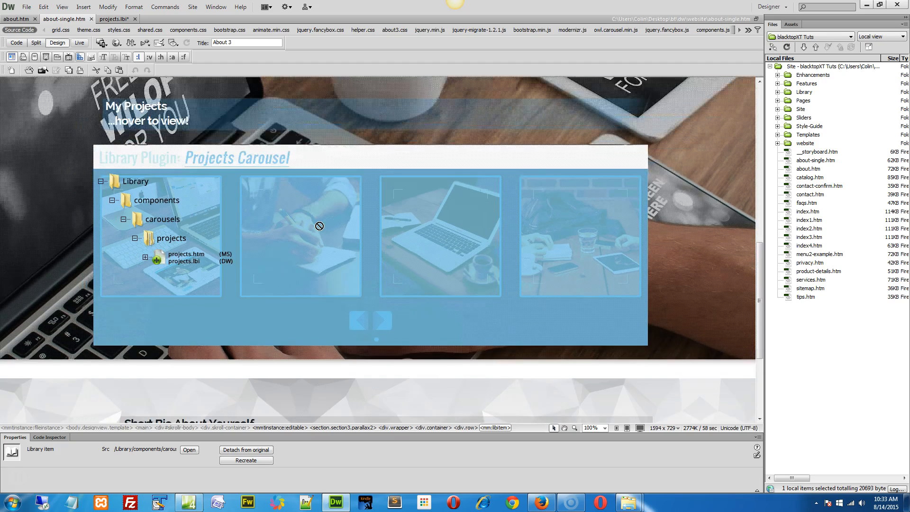
pyautogui.scroll(4, 319, 227)
pyautogui.scroll(5, 320, 227)
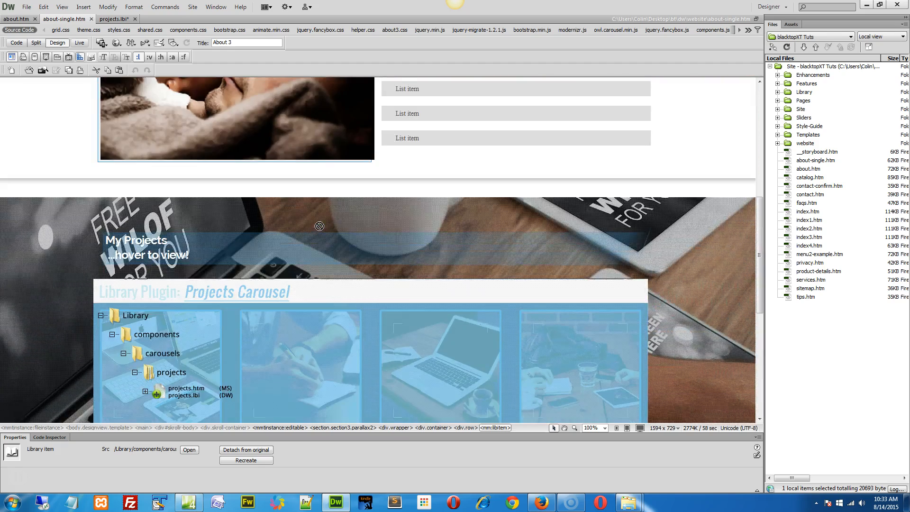
pyautogui.scroll(-6, 319, 226)
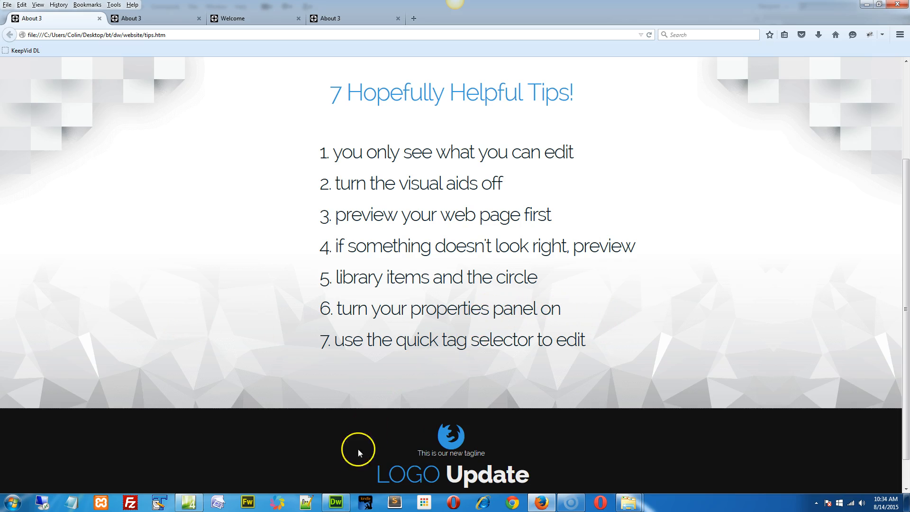
# - Switch to Dreamweaver, hide the Properties panel and show it again
pyautogui.click(336, 501)
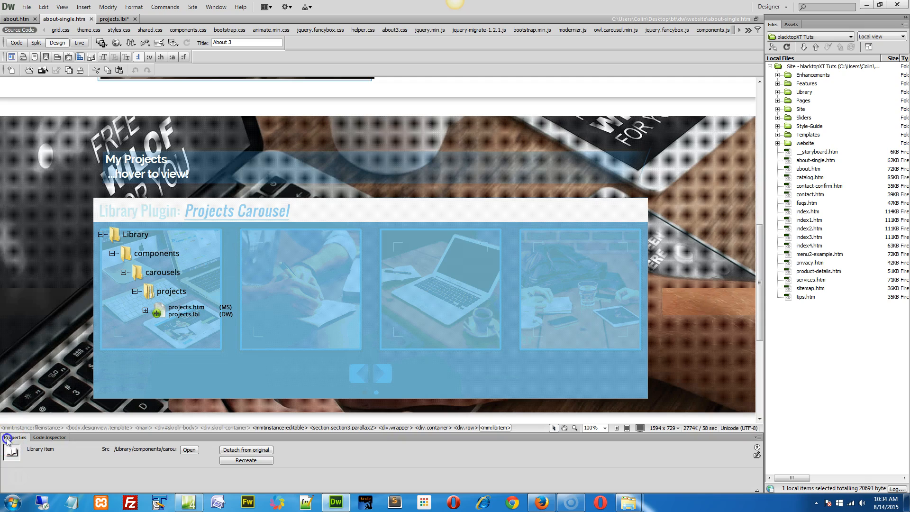
pyautogui.click(215, 7)
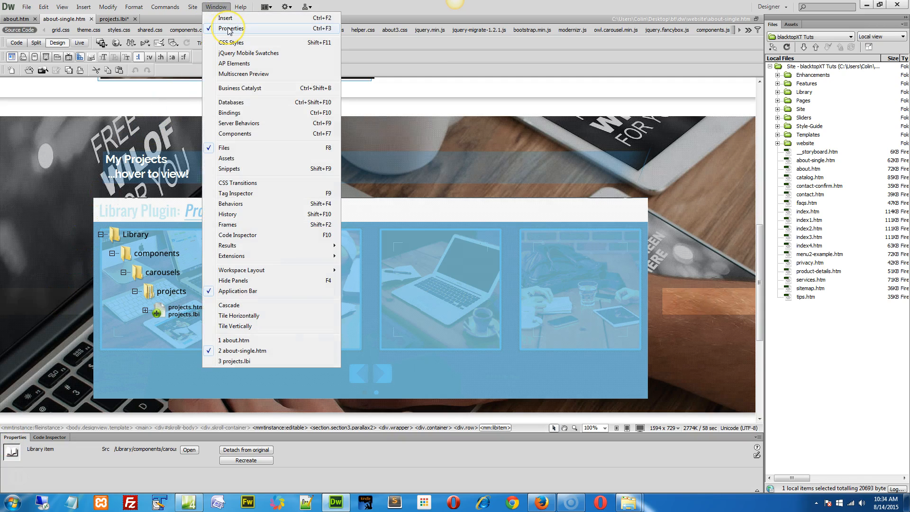
pyautogui.click(229, 28)
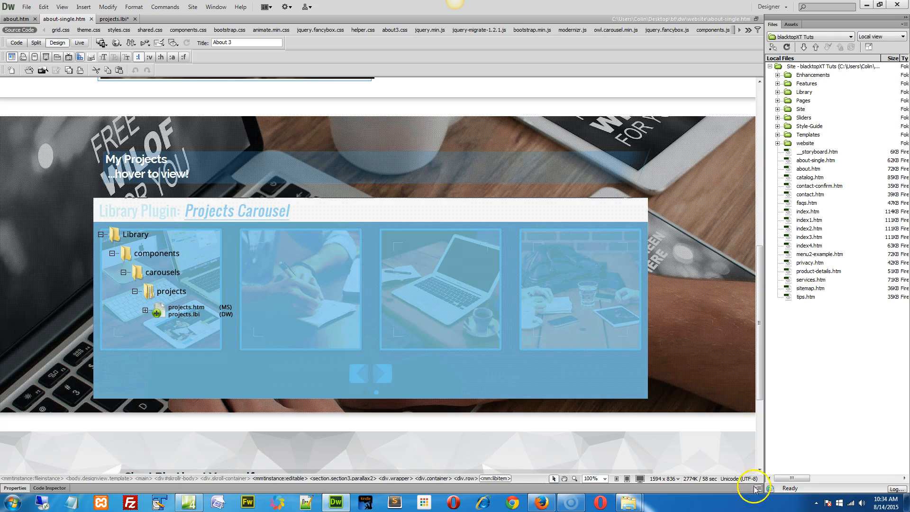
pyautogui.click(216, 6)
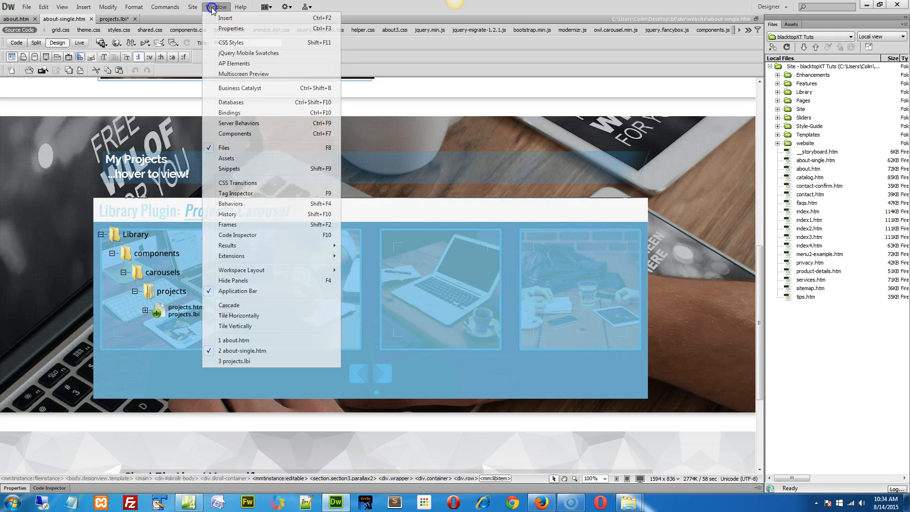
pyautogui.click(225, 28)
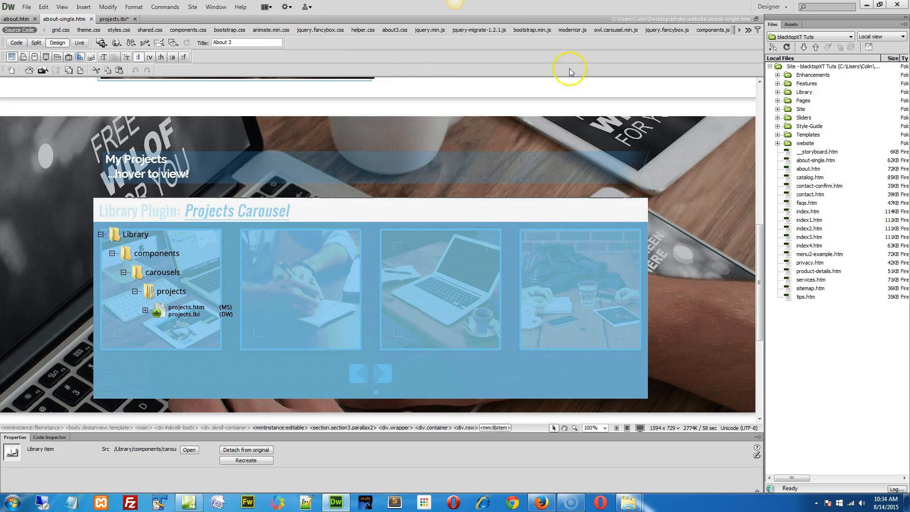
# - Open the menu-offcanvas.lbi library item from the shared subfolder of the Library folder
pyautogui.click(789, 102)
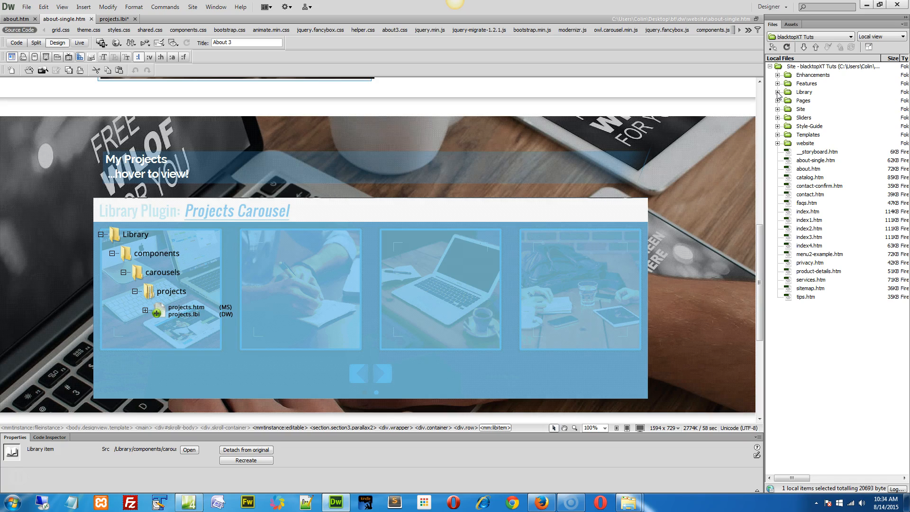
pyautogui.click(778, 92)
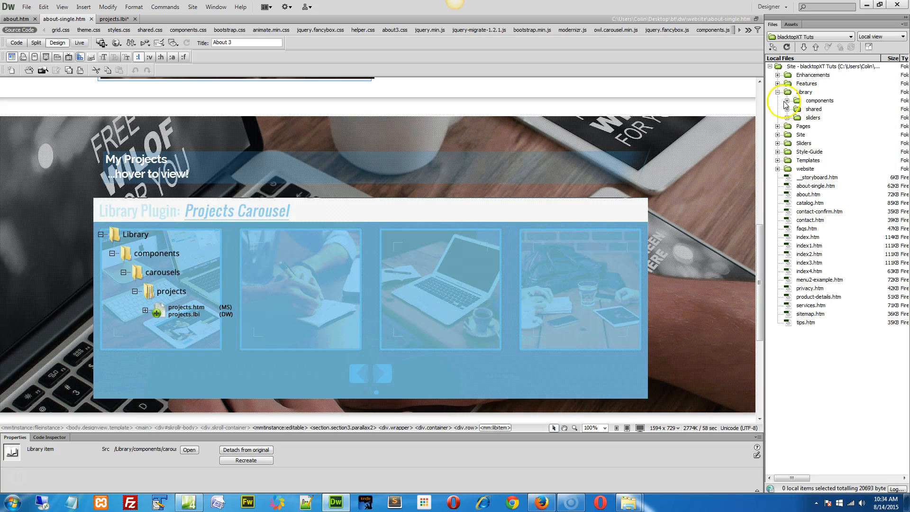
pyautogui.click(788, 109)
pyautogui.click(836, 170)
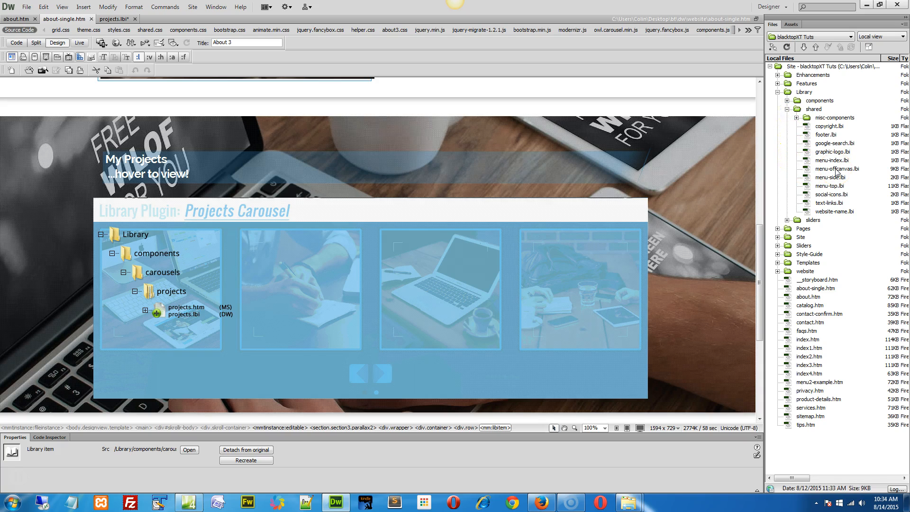
pyautogui.doubleClick(837, 170)
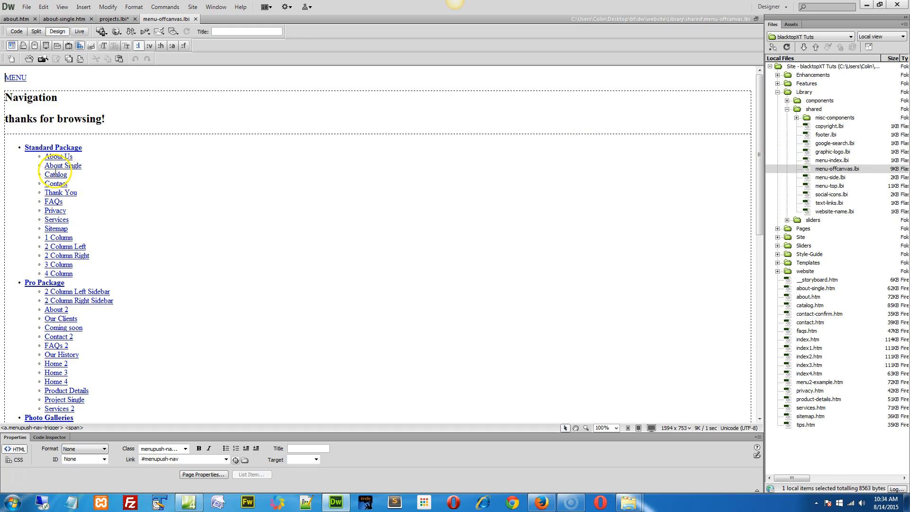
# - Select the About Us entry under Standard Package and point its link to about.htm in the site files
pyautogui.doubleClick(57, 156)
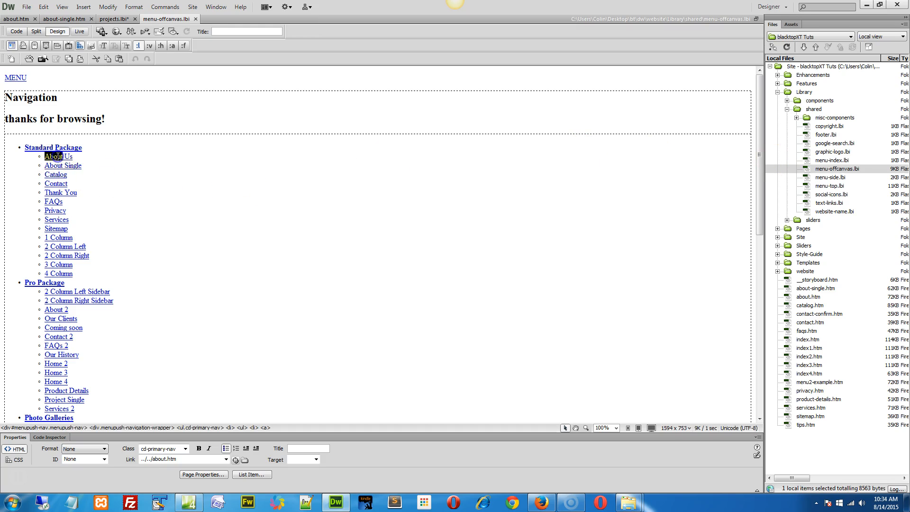
pyautogui.moveTo(73, 157); pyautogui.dragTo(41, 157)
pyautogui.moveTo(235, 460); pyautogui.dragTo(812, 297)
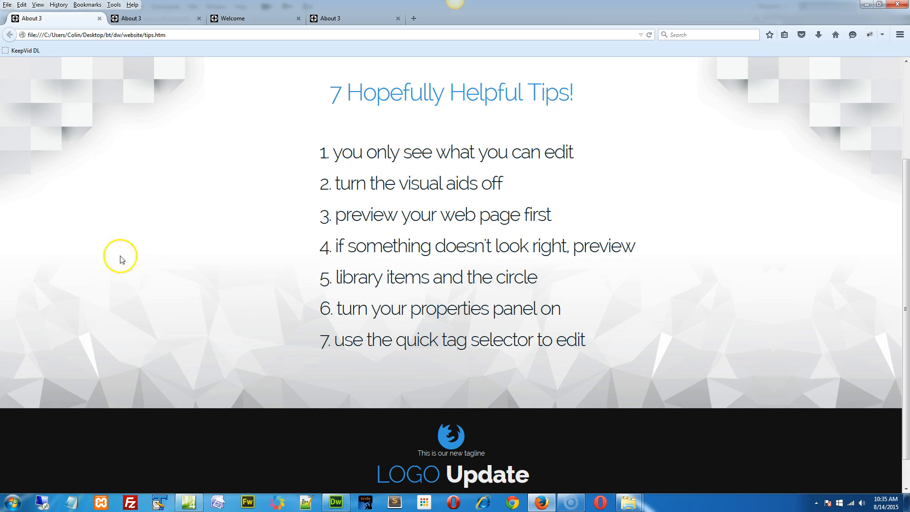
# - Compare the heading above the introductory paragraph in the Firefox preview of about-single.htm with the same heading in Dreamweaver's design view
pyautogui.click(173, 19)
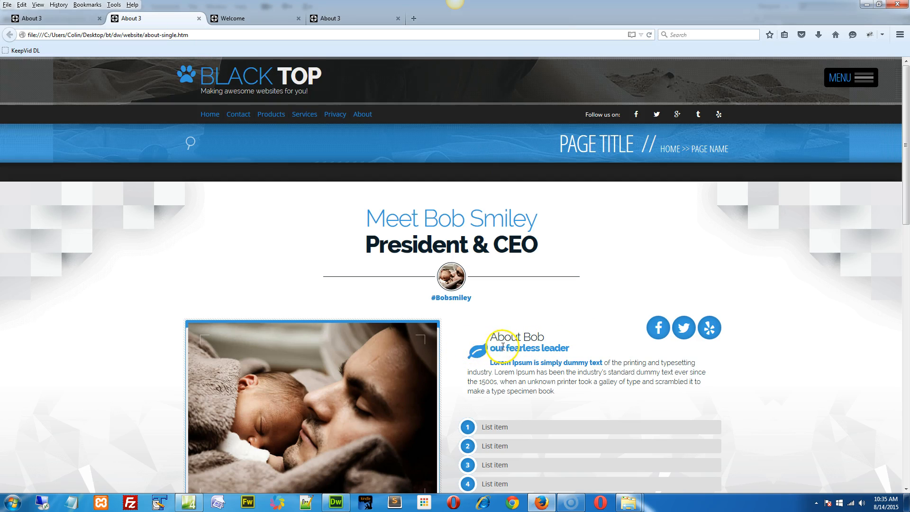
pyautogui.scroll(-2, 495, 341)
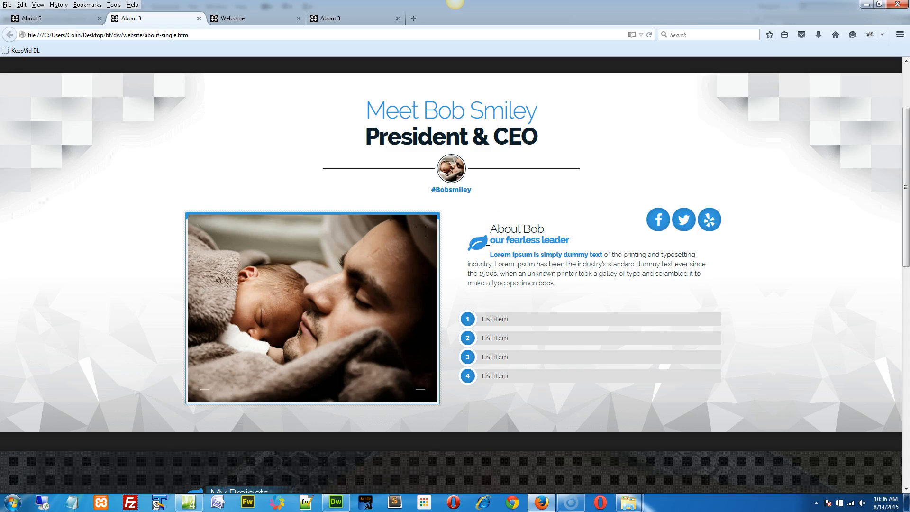
pyautogui.click(337, 502)
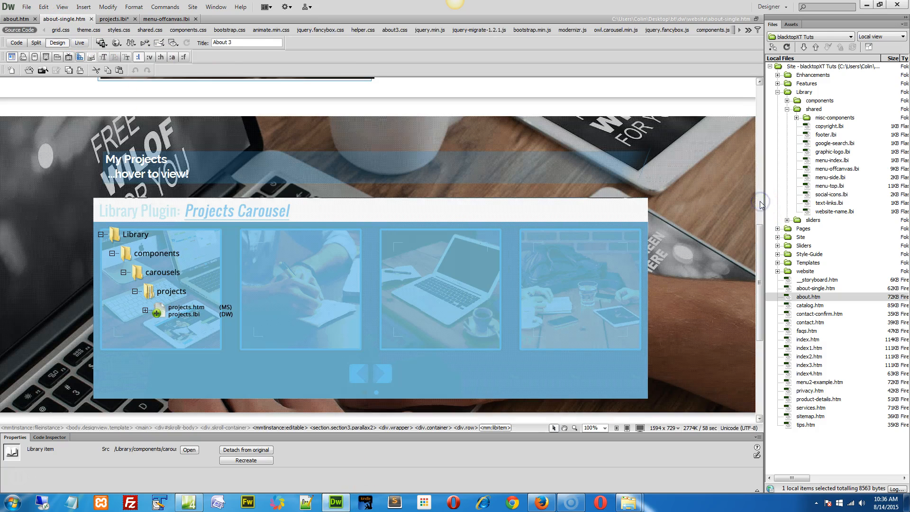
pyautogui.moveTo(759, 265); pyautogui.dragTo(772, 142)
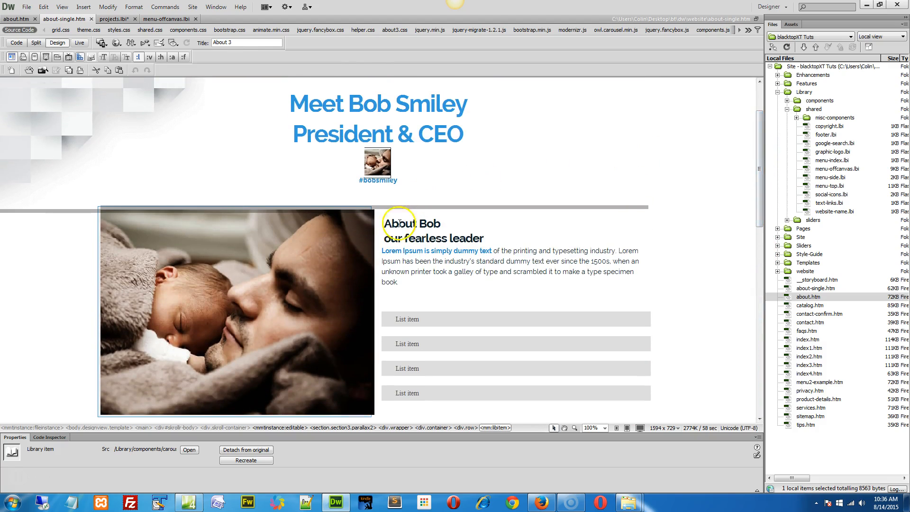
pyautogui.click(388, 222)
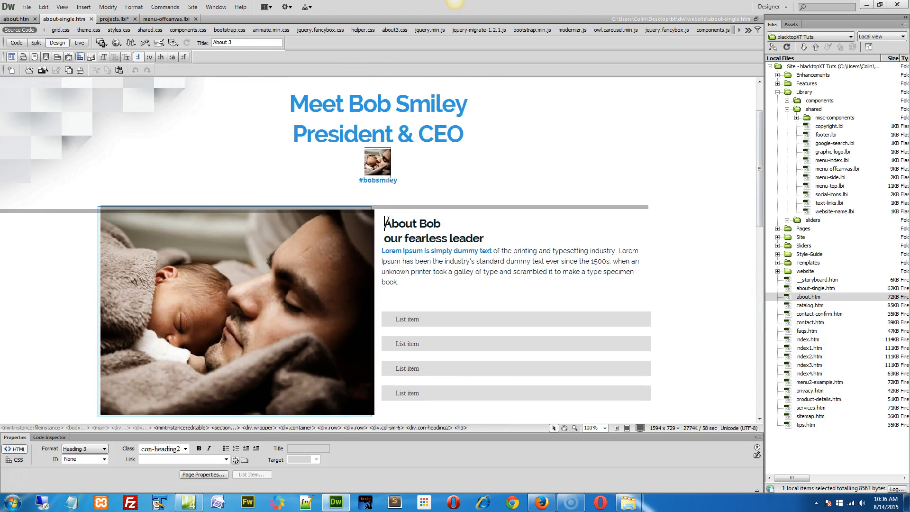
pyautogui.doubleClick(394, 223)
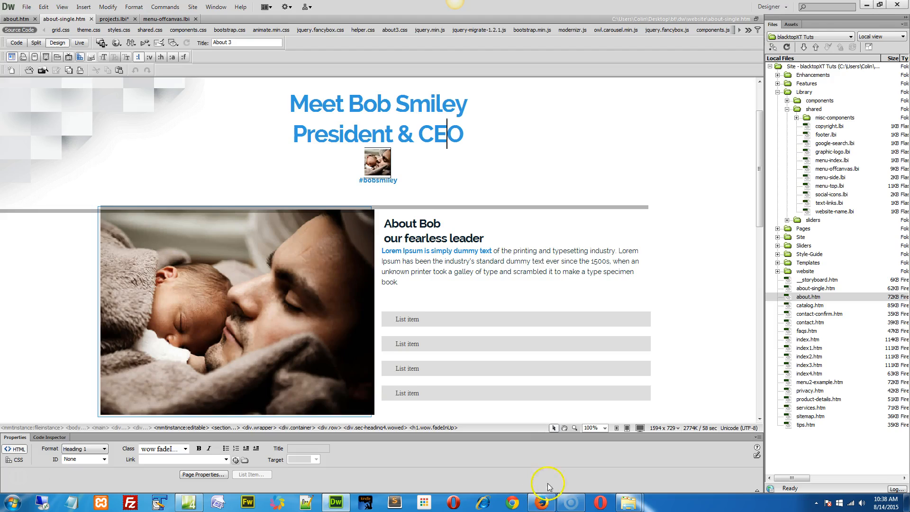
# - Switch to Firefox and reload the about-single.htm preview to watch the heading animation from the page's top
pyautogui.click(543, 500)
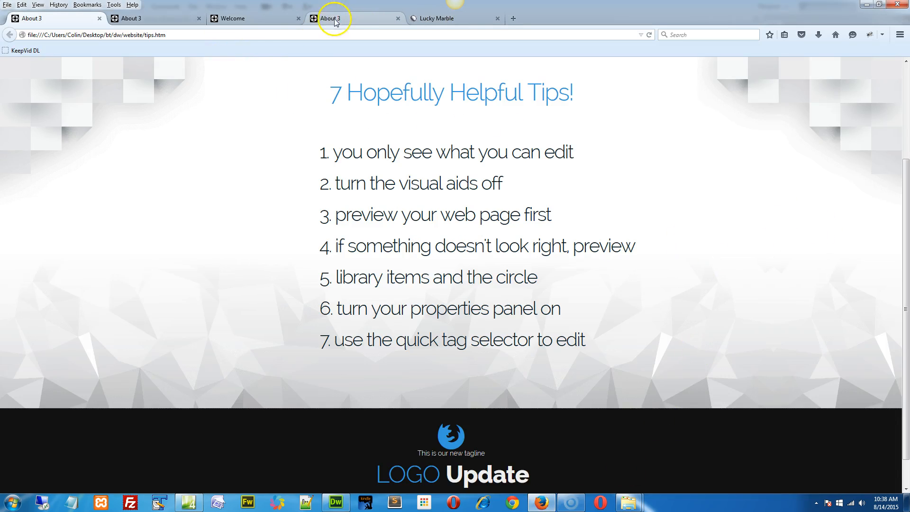
pyautogui.click(350, 18)
pyautogui.moveTo(906, 290); pyautogui.dragTo(904, 90)
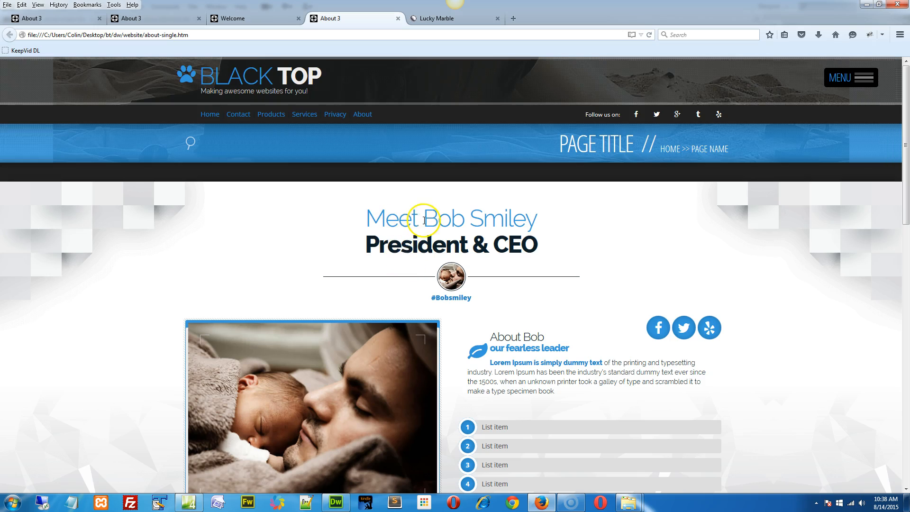
pyautogui.click(649, 34)
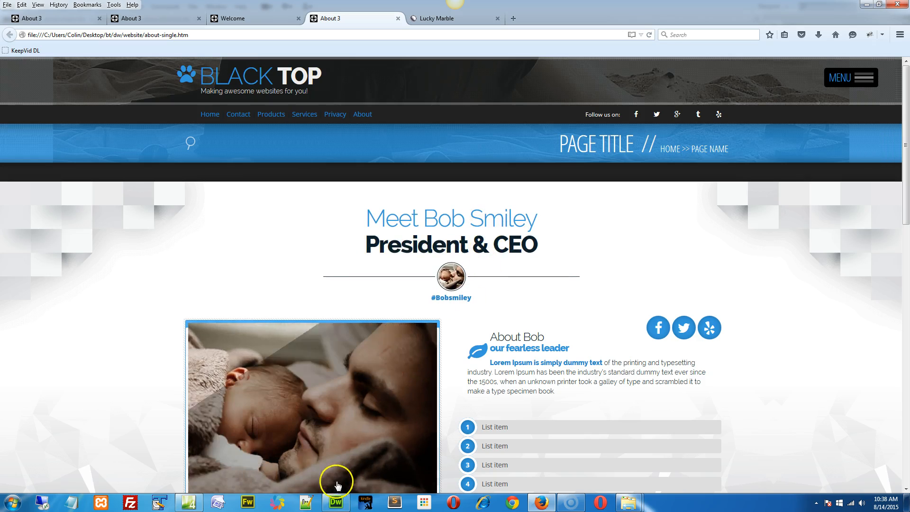
# - Return to Dreamweaver and select words in the first line of the main heading of about-single.htm to inspect its tag
pyautogui.click(336, 503)
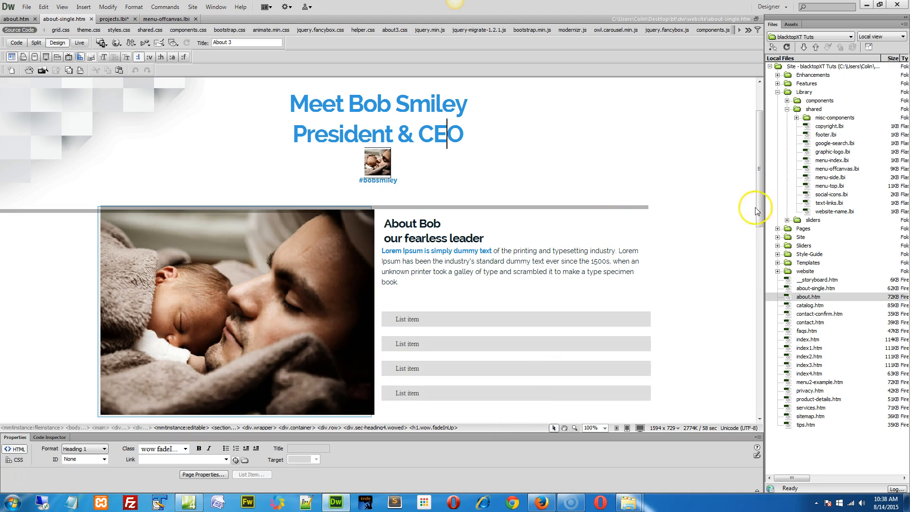
pyautogui.moveTo(759, 191); pyautogui.dragTo(766, 159)
pyautogui.click(447, 208)
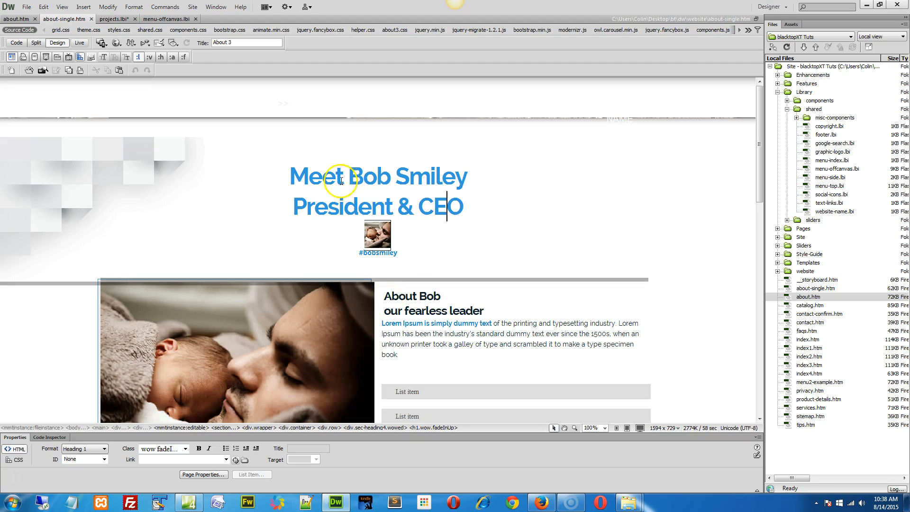
pyautogui.click(365, 176)
pyautogui.doubleClick(366, 176)
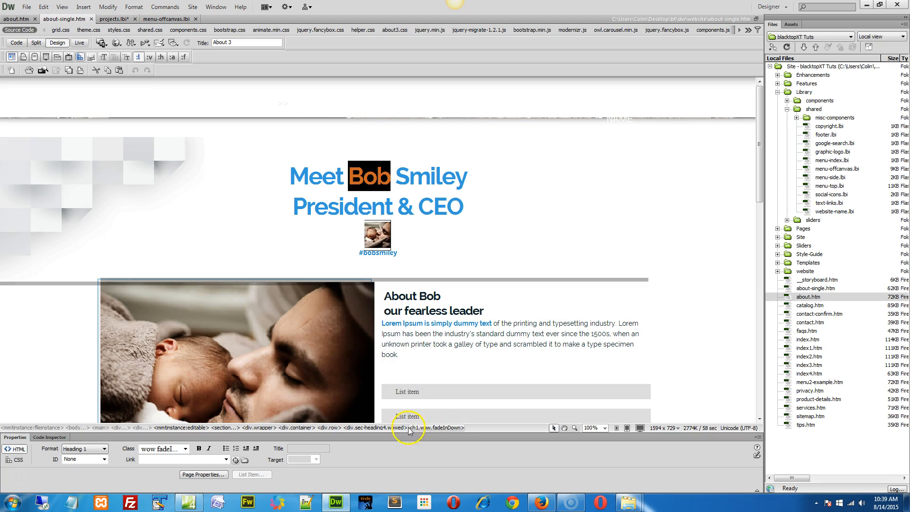
pyautogui.doubleClick(421, 179)
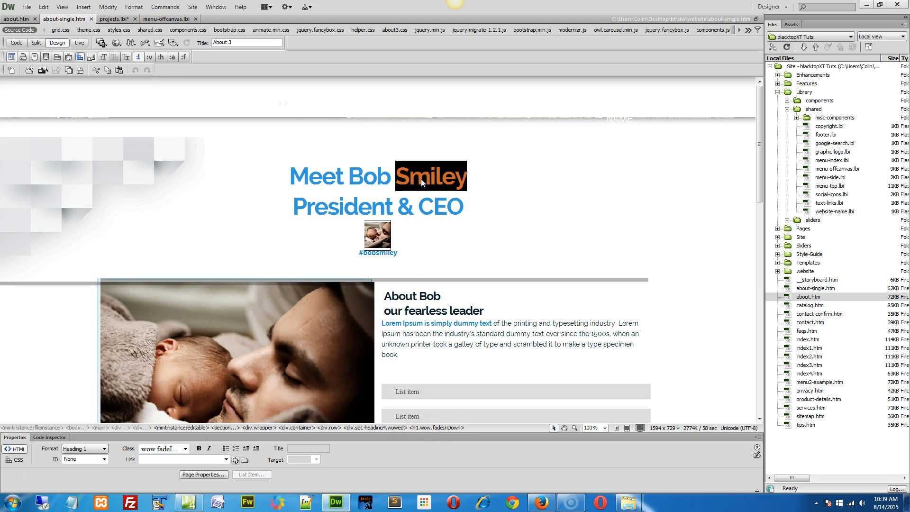
# - Open the first main heading's h1 tag in the Quick Tag Editor, work on its fadeInDown animation class, and close the editor
pyautogui.rightClick(444, 428)
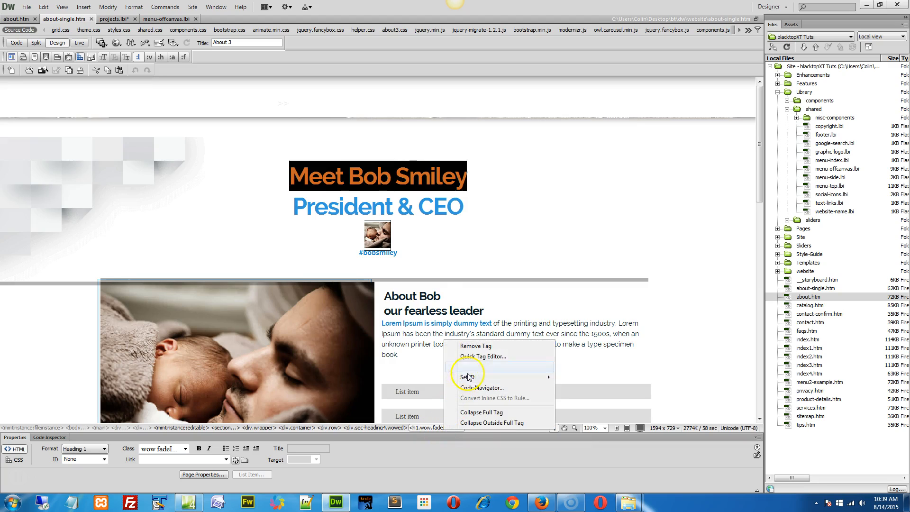
pyautogui.click(491, 361)
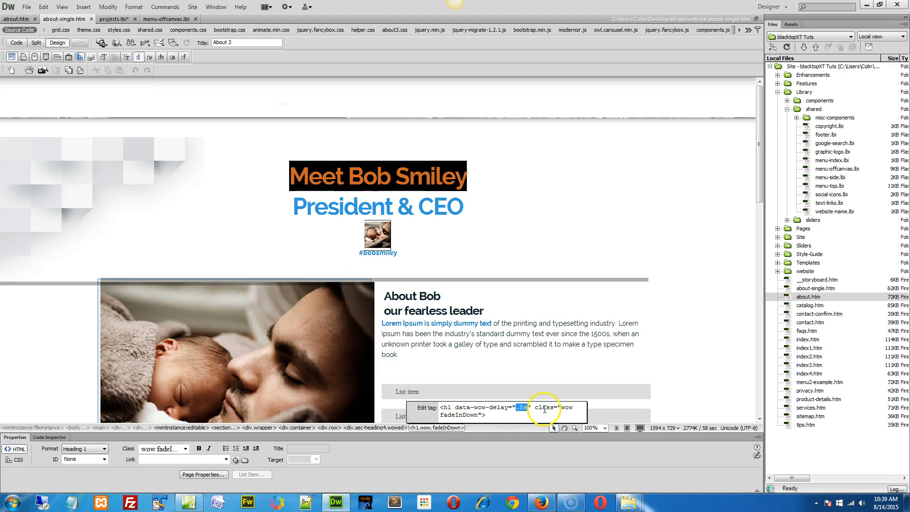
pyautogui.click(459, 408)
pyautogui.doubleClick(457, 415)
pyautogui.click(457, 415)
pyautogui.click(604, 380)
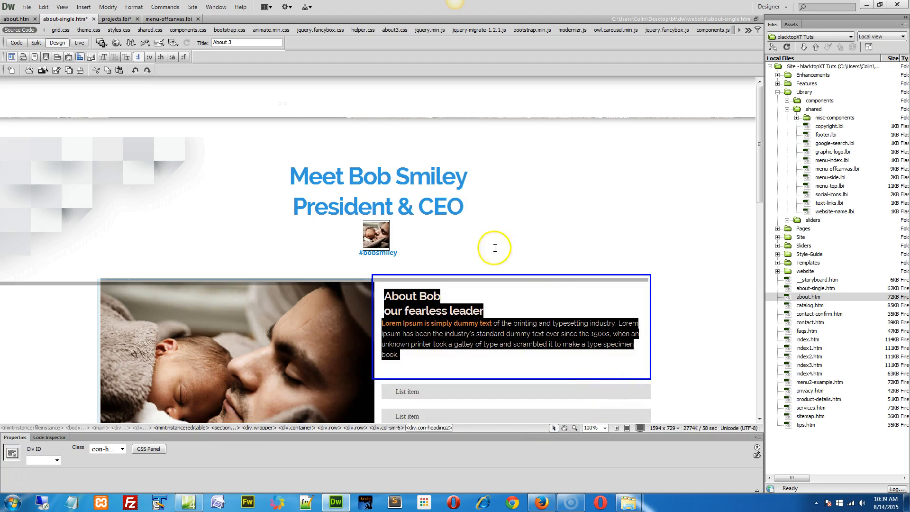
# - Save about-single.htm and preview it in Firefox, saving the other modified files the preview needs
pyautogui.hotkey('ctrl', 's')
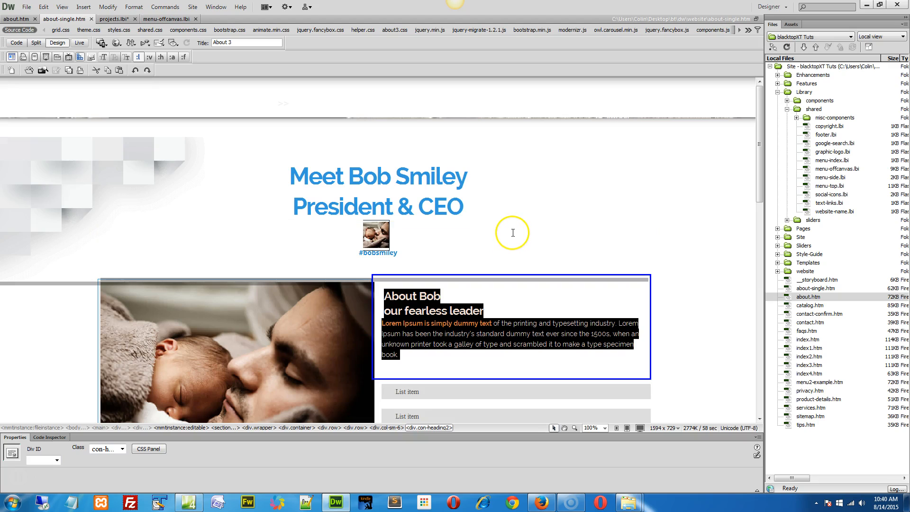
pyautogui.press('F12')
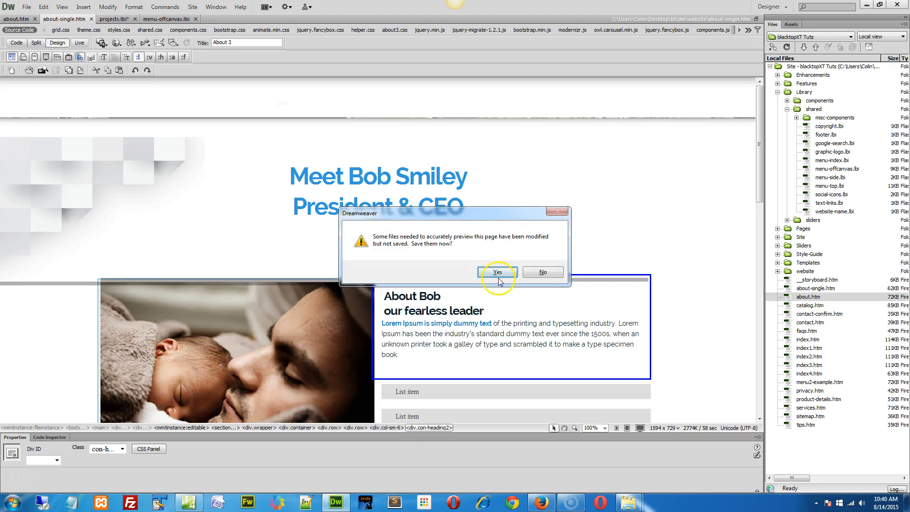
pyautogui.click(498, 273)
pyautogui.click(575, 249)
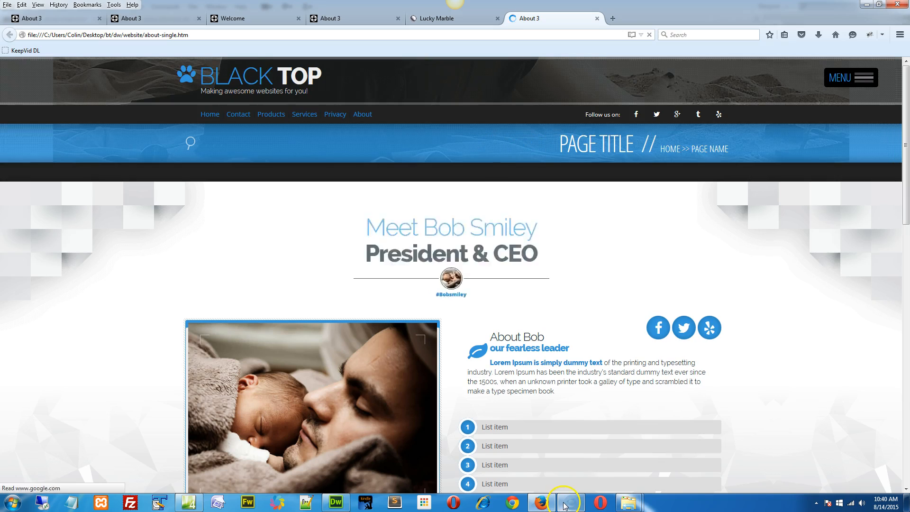
pyautogui.moveTo(567, 505)
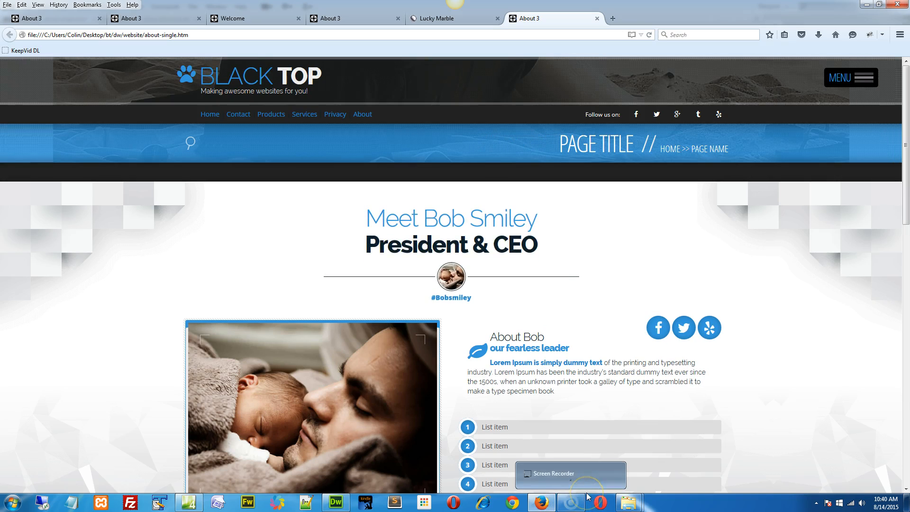